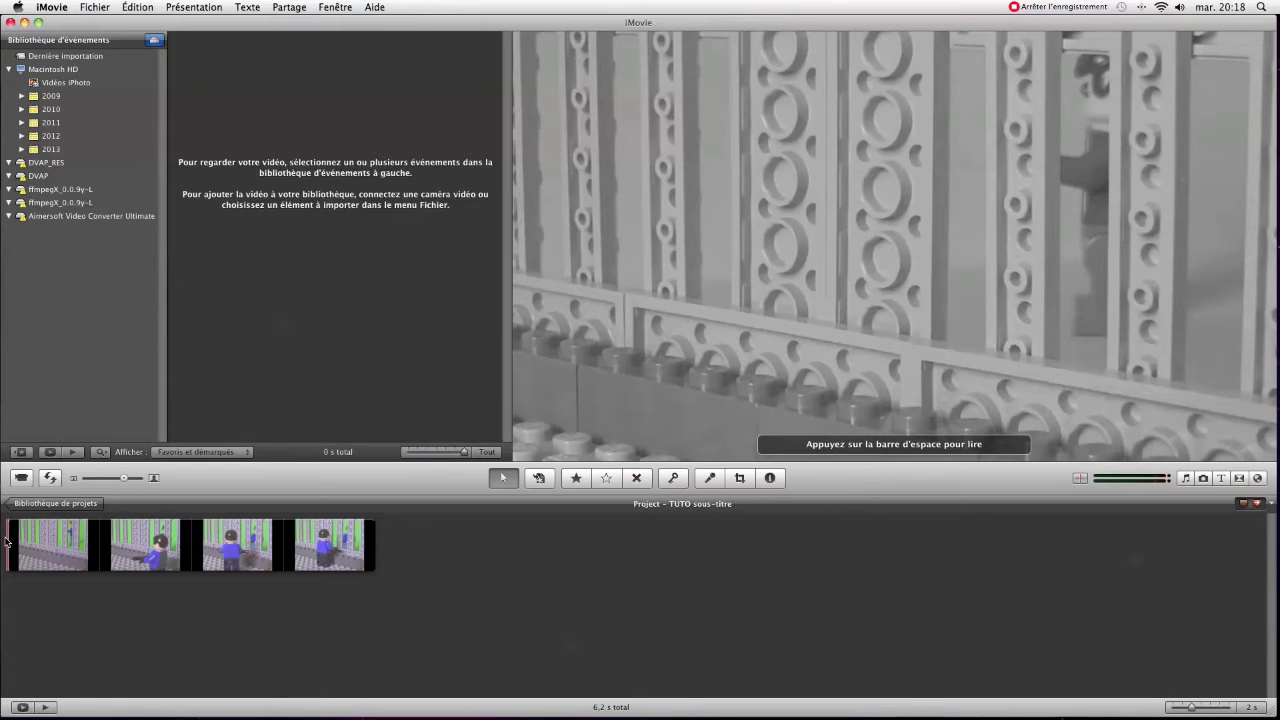
Step: Raise the sound volume and play the project clip from its beginning to hear the dialogue
key("XF86AudioRaiseVolume")
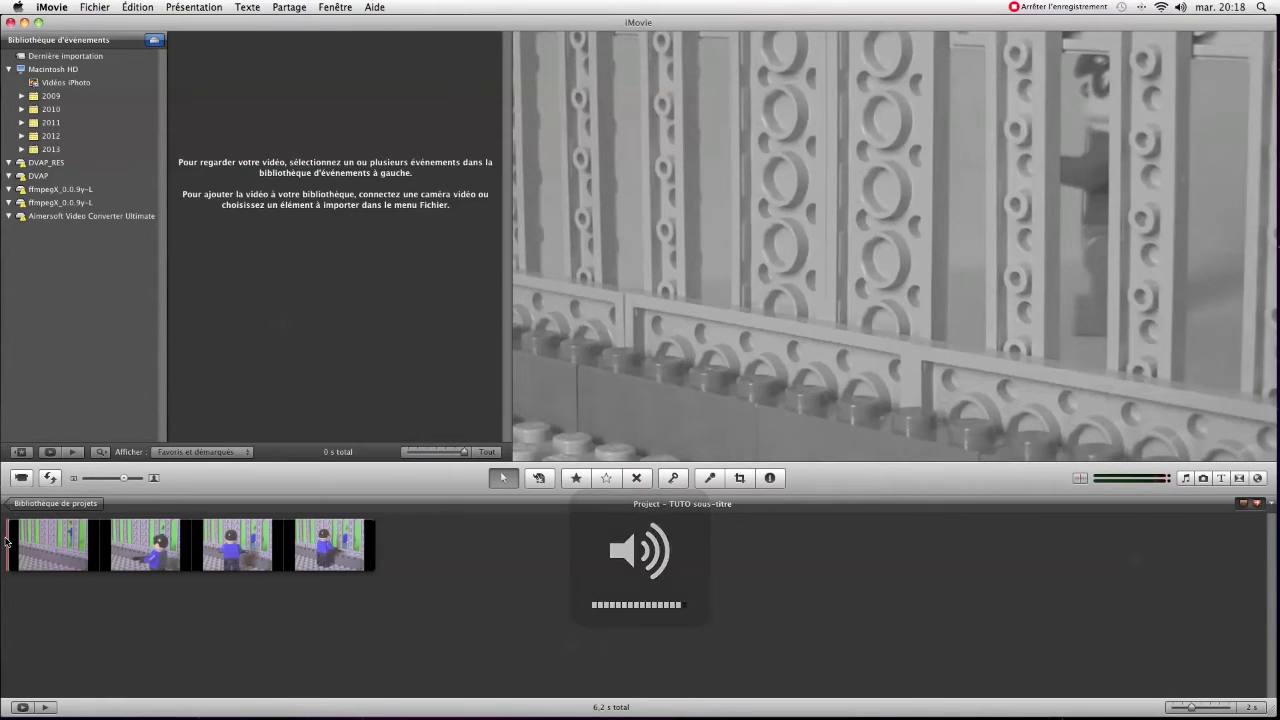
key("space")
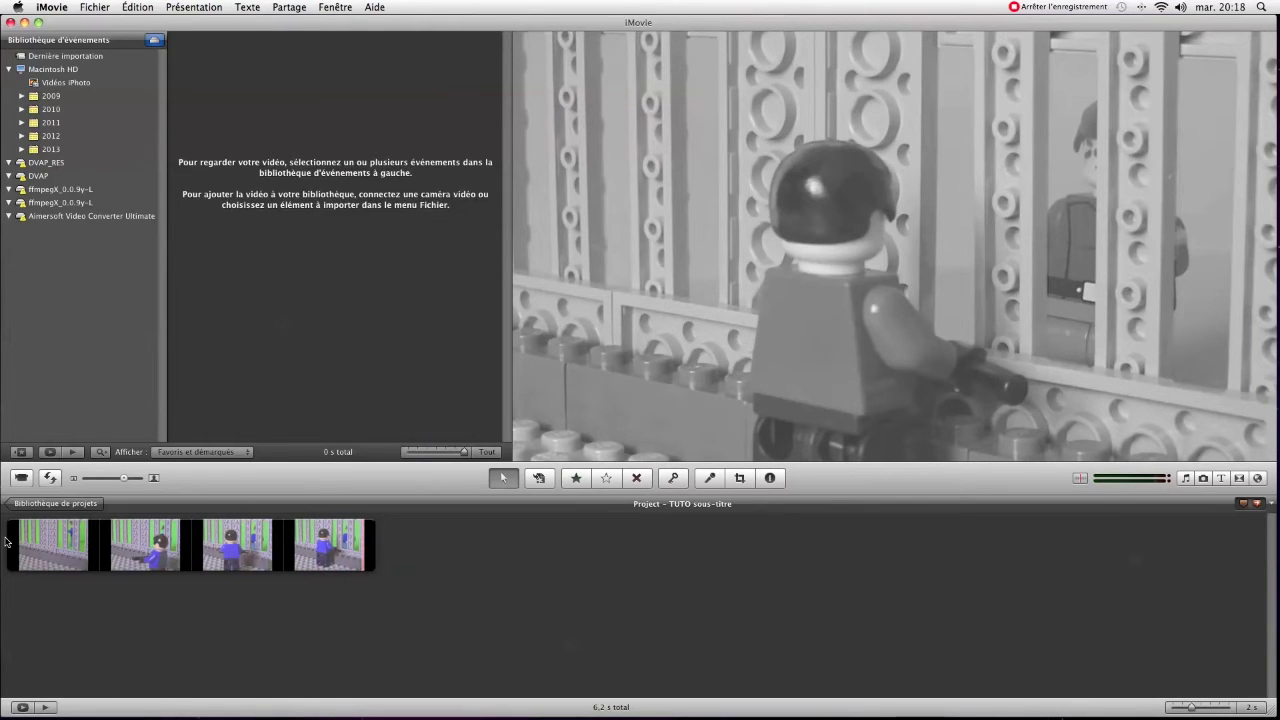
key("XF86AudioRaiseVolume")
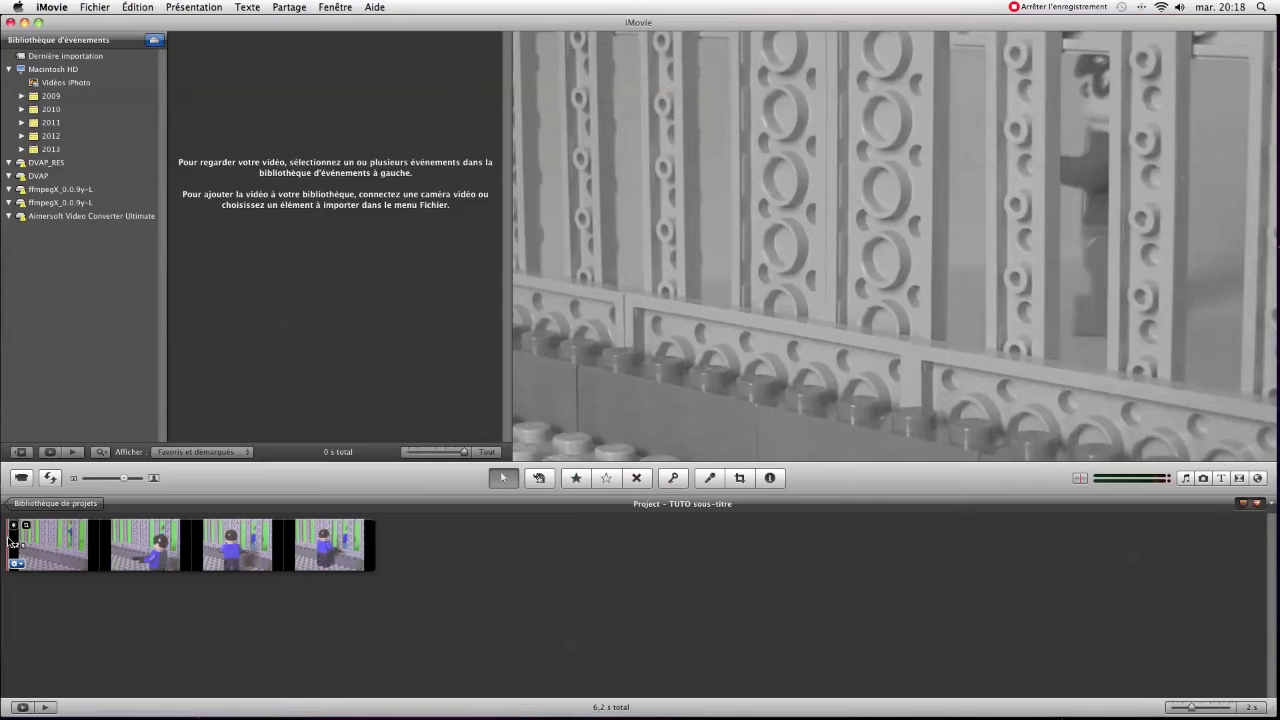
Step: Add a "Tiers inférieur" title over the entire clip and delete its main "Titre ici" line, keeping only the subtitle line
left_click(1218, 479)
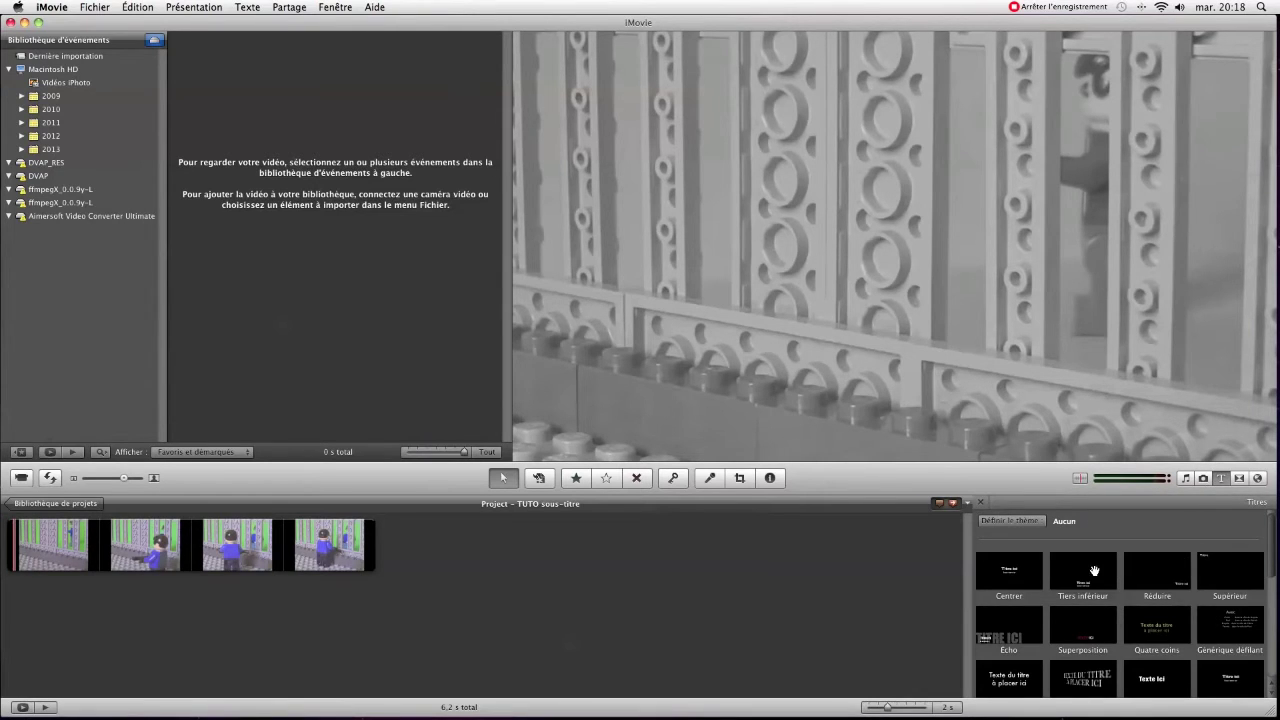
left_click_drag(1080, 572, 797, 519)
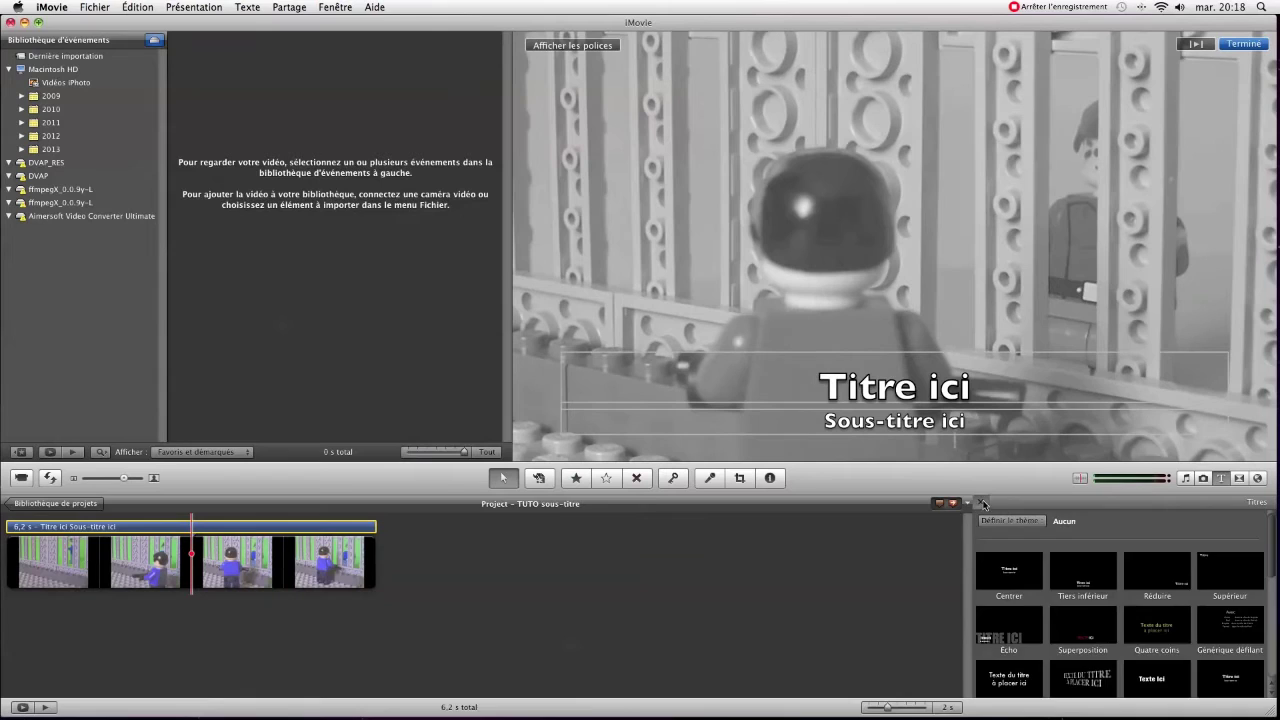
left_click(980, 502)
left_click(994, 384)
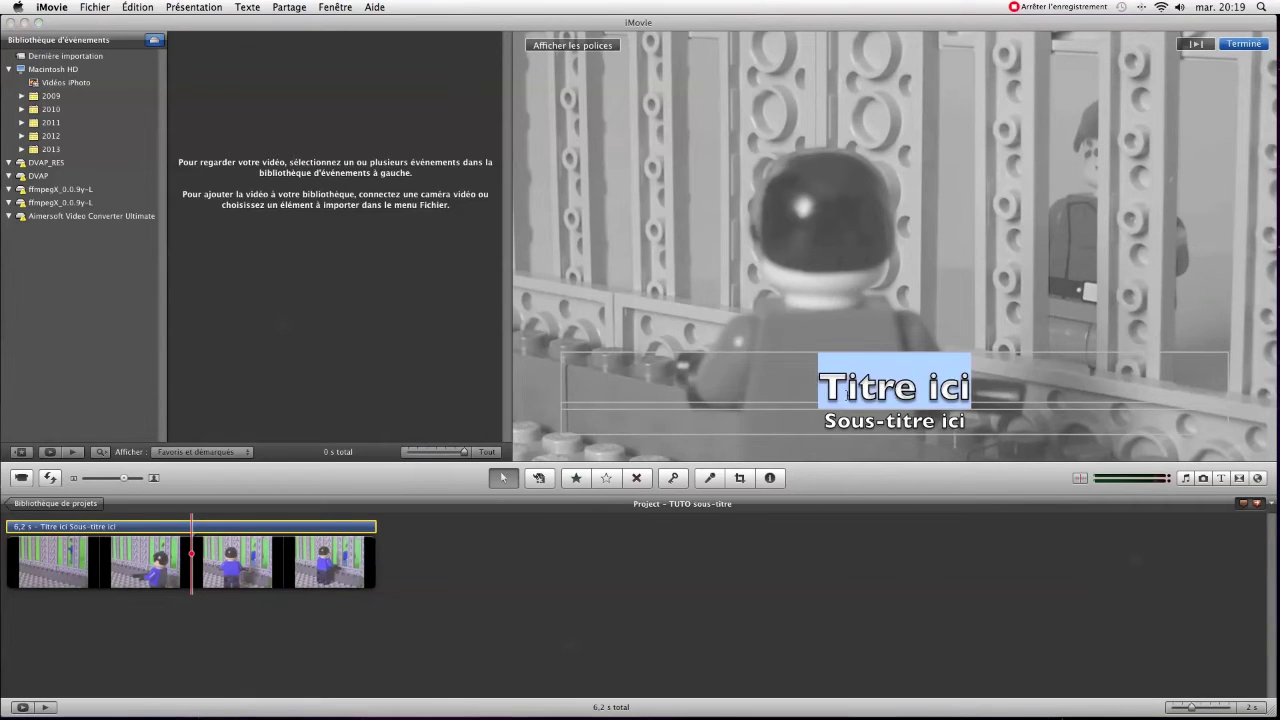
key("BackSpace")
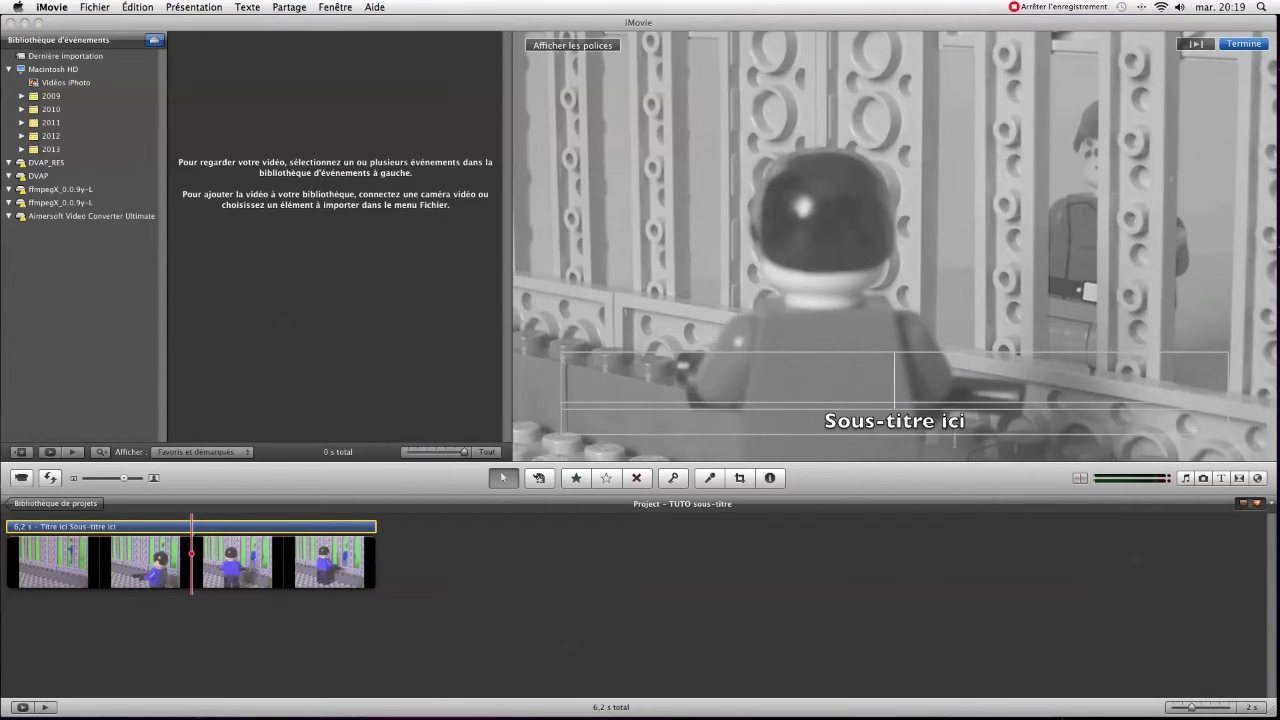
left_click(22, 594)
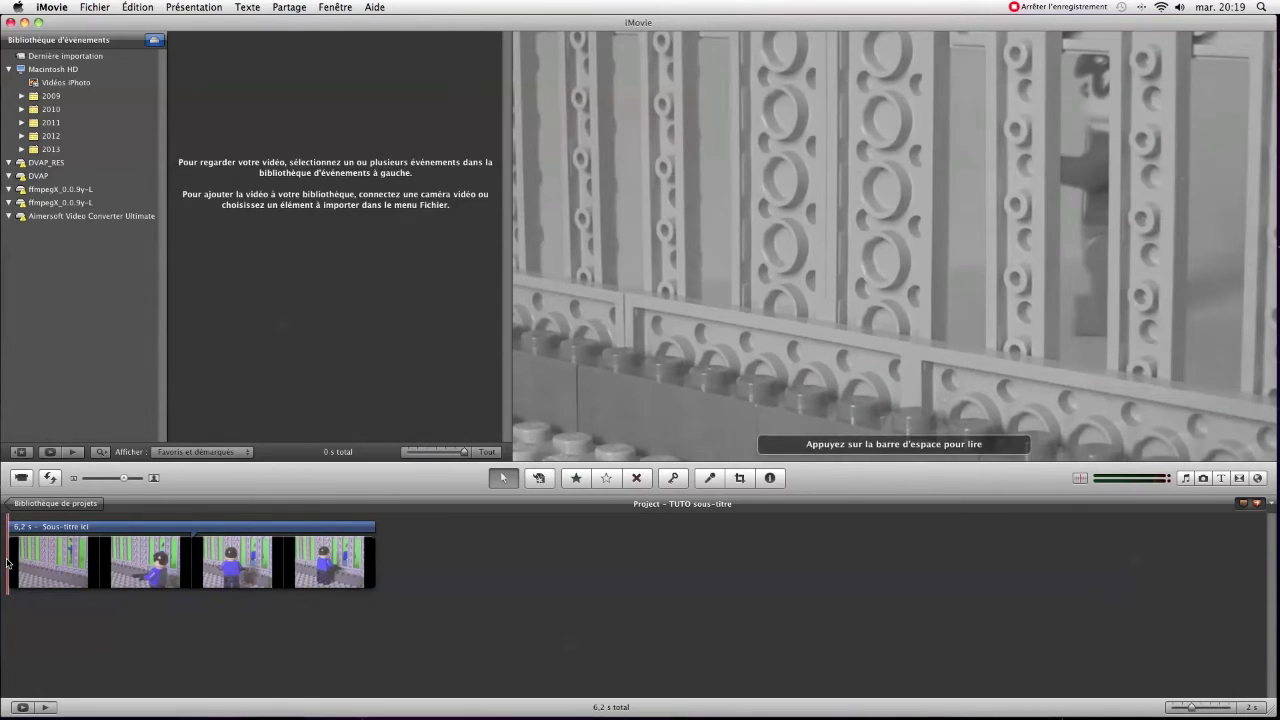
Step: Trim both ends of the title against the dialogue so it starts about 0.7 s into the clip and lasts 2.8 s
key("space")
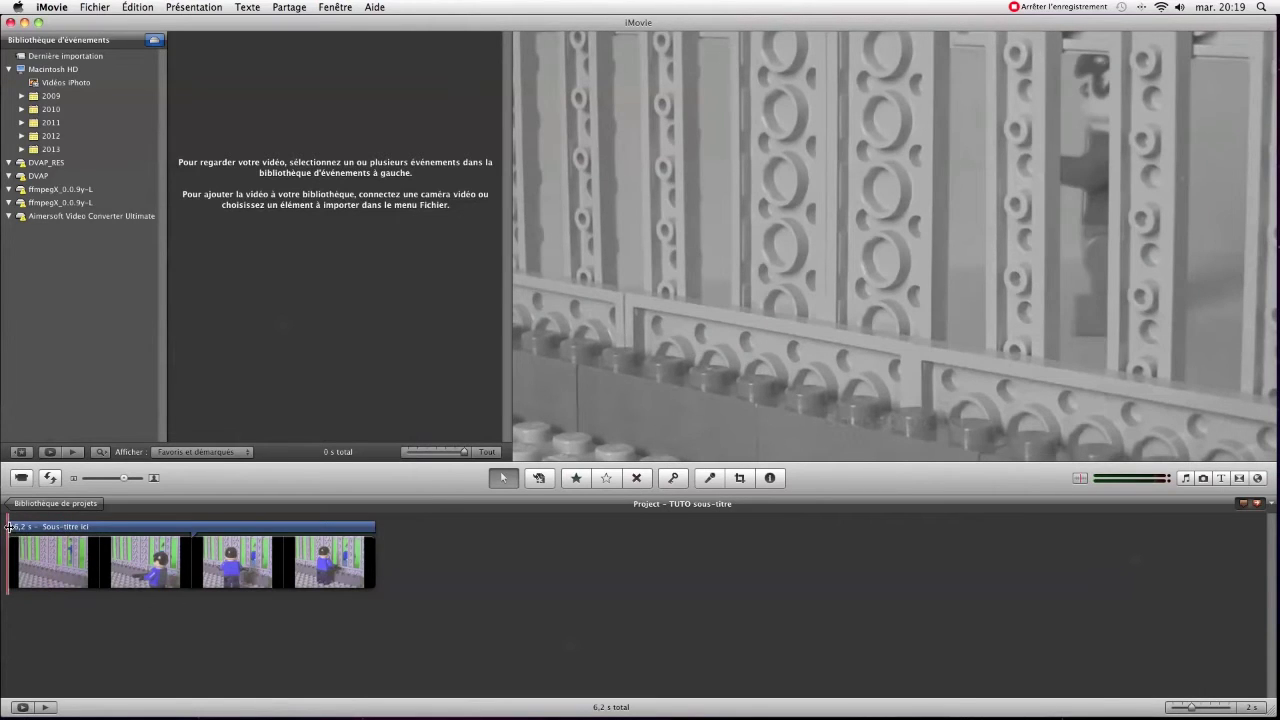
key("space")
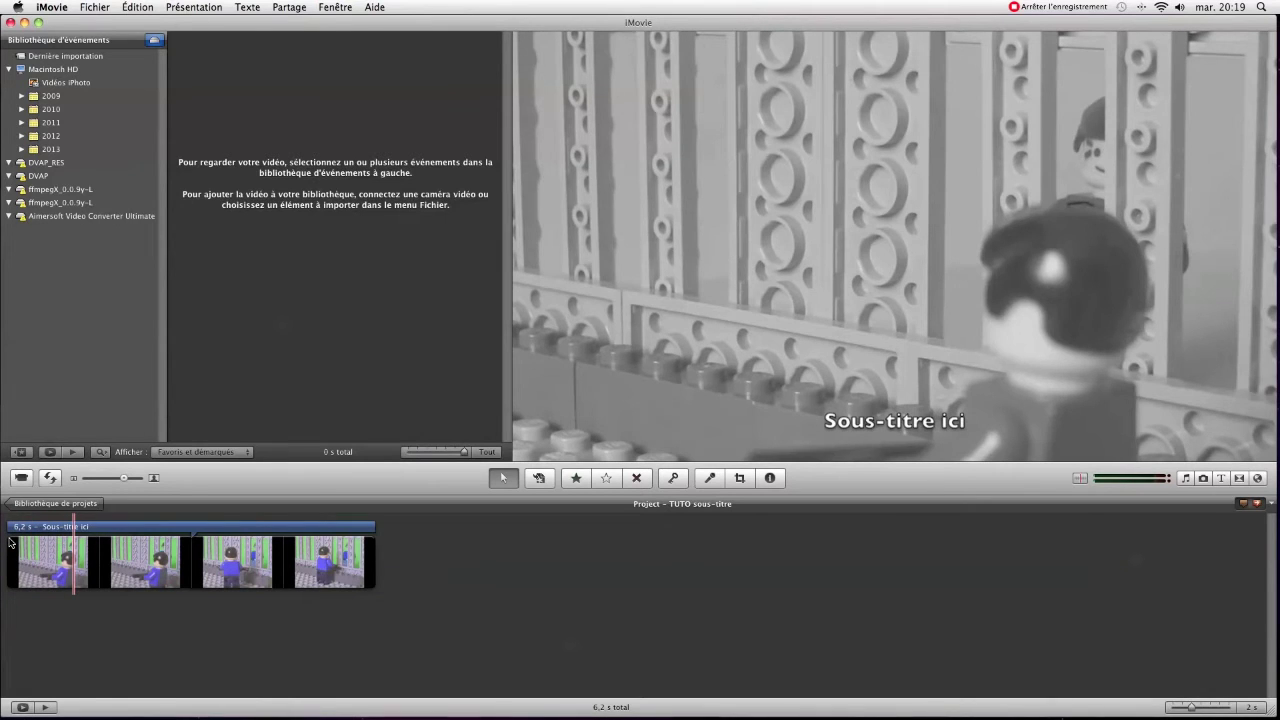
left_click_drag(10, 526, 70, 526)
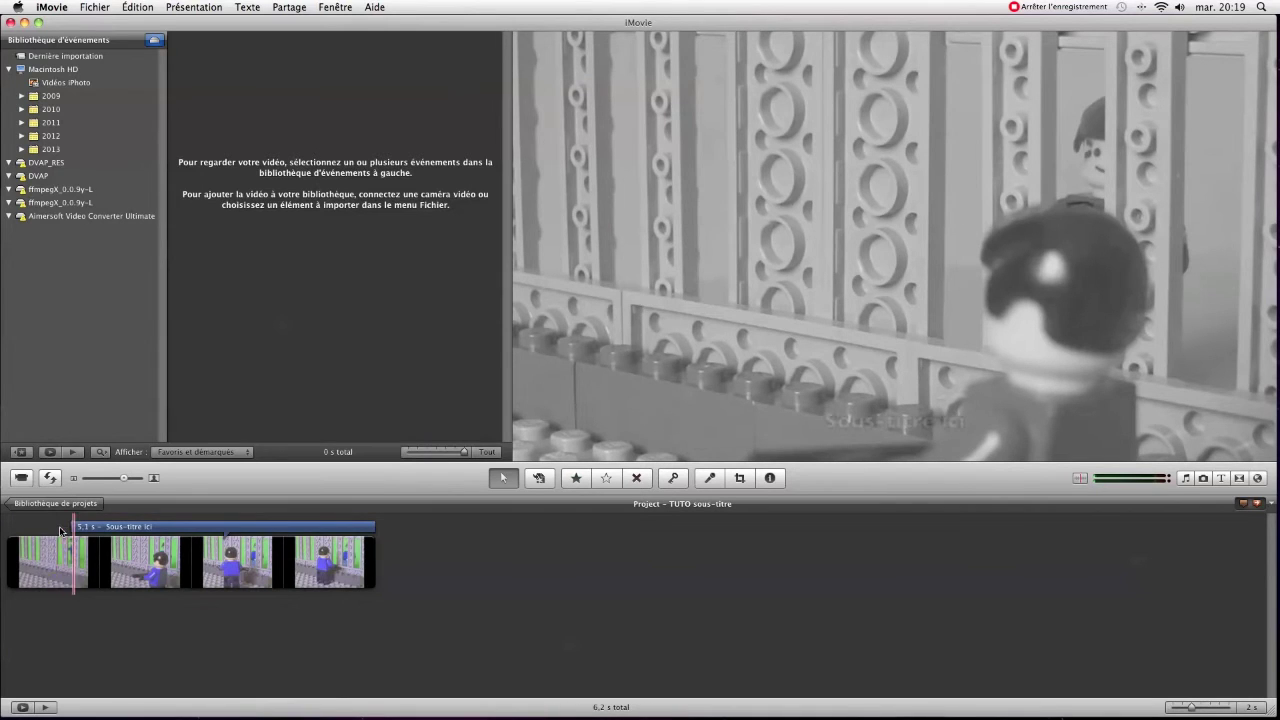
left_click_drag(68, 527, 58, 527)
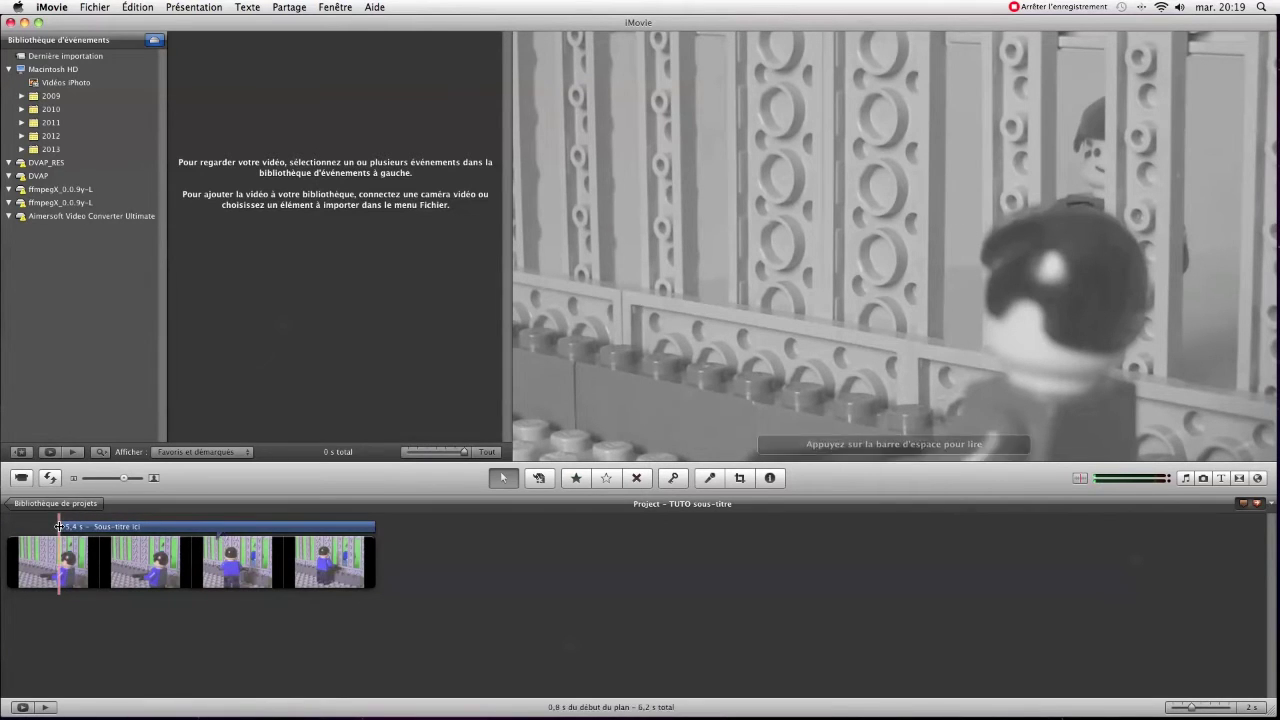
key("space")
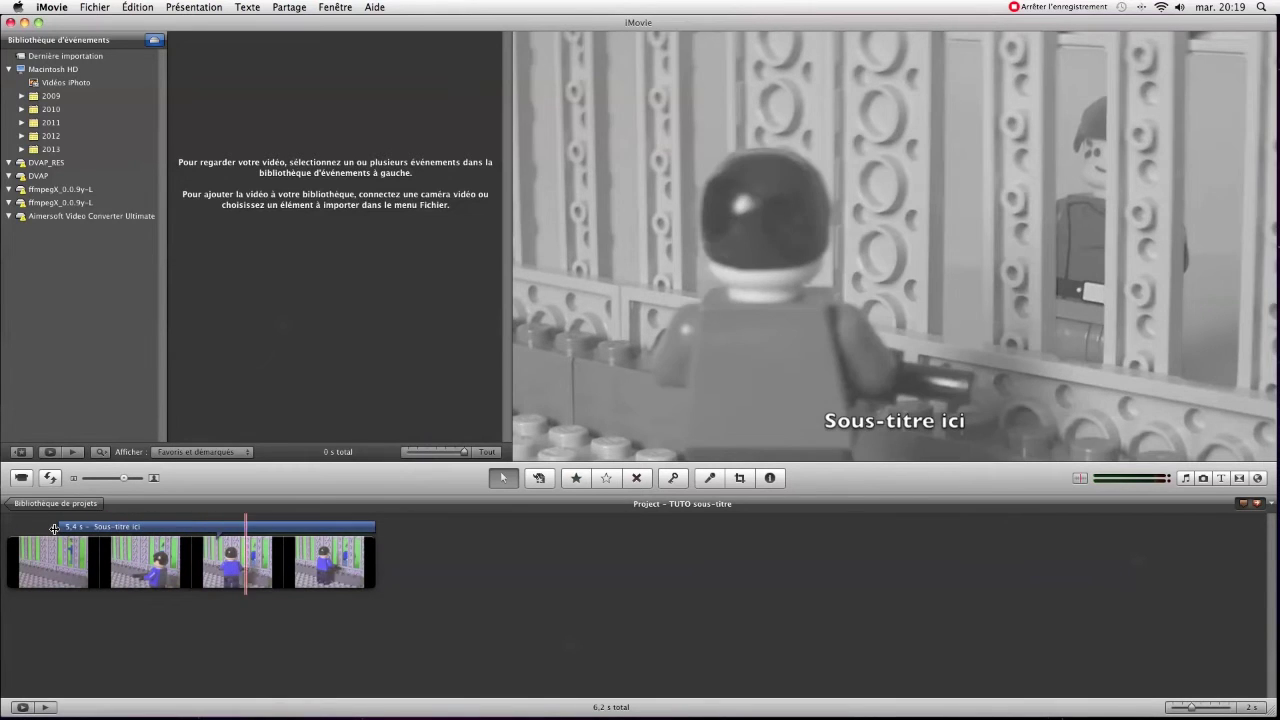
left_click_drag(54, 528, 52, 527)
key("space")
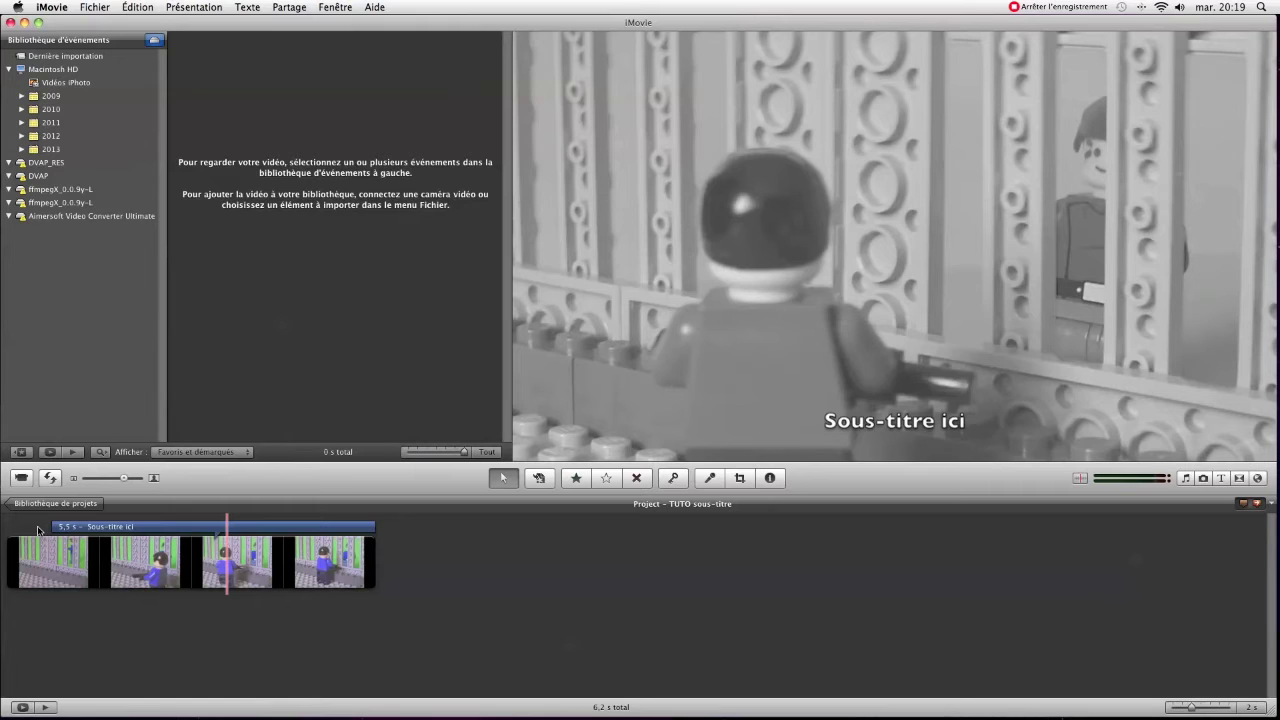
left_click_drag(374, 526, 219, 525)
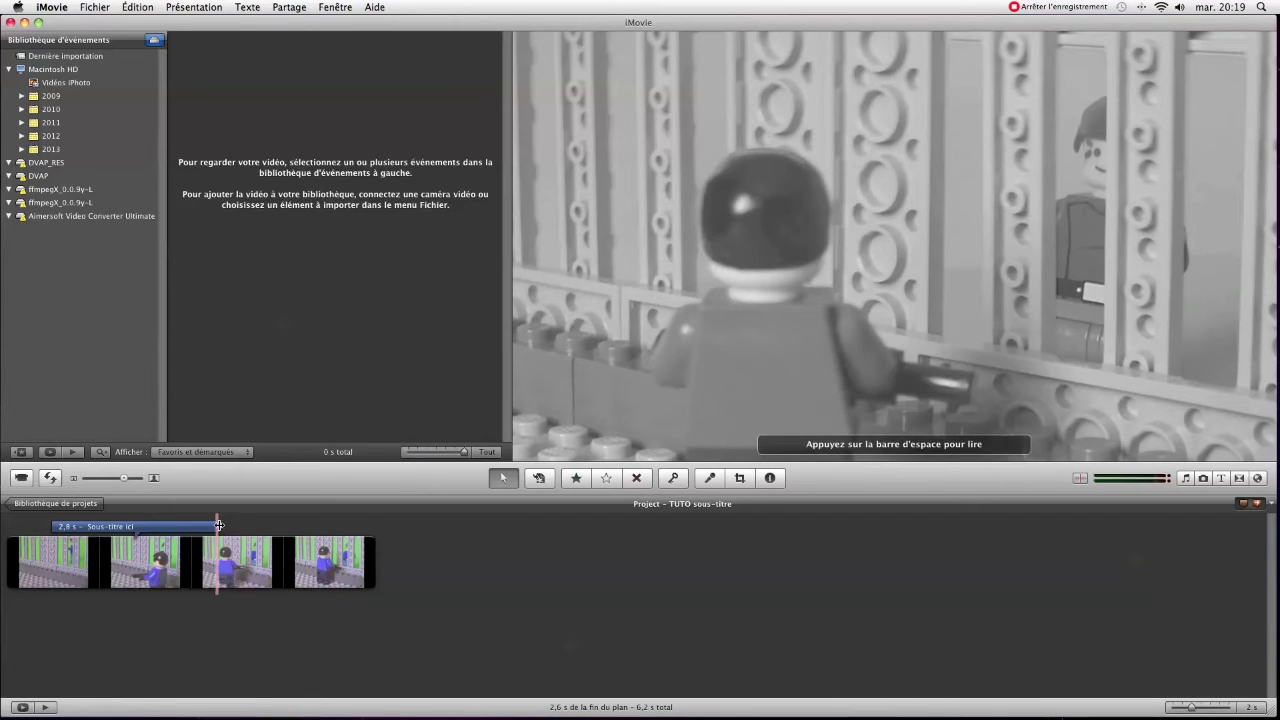
Step: Replace the subtitle placeholder with "Comment ça va ce soir …, la famille ?", inserting the addressed character's name before the comma, and finish editing
left_click(47, 526)
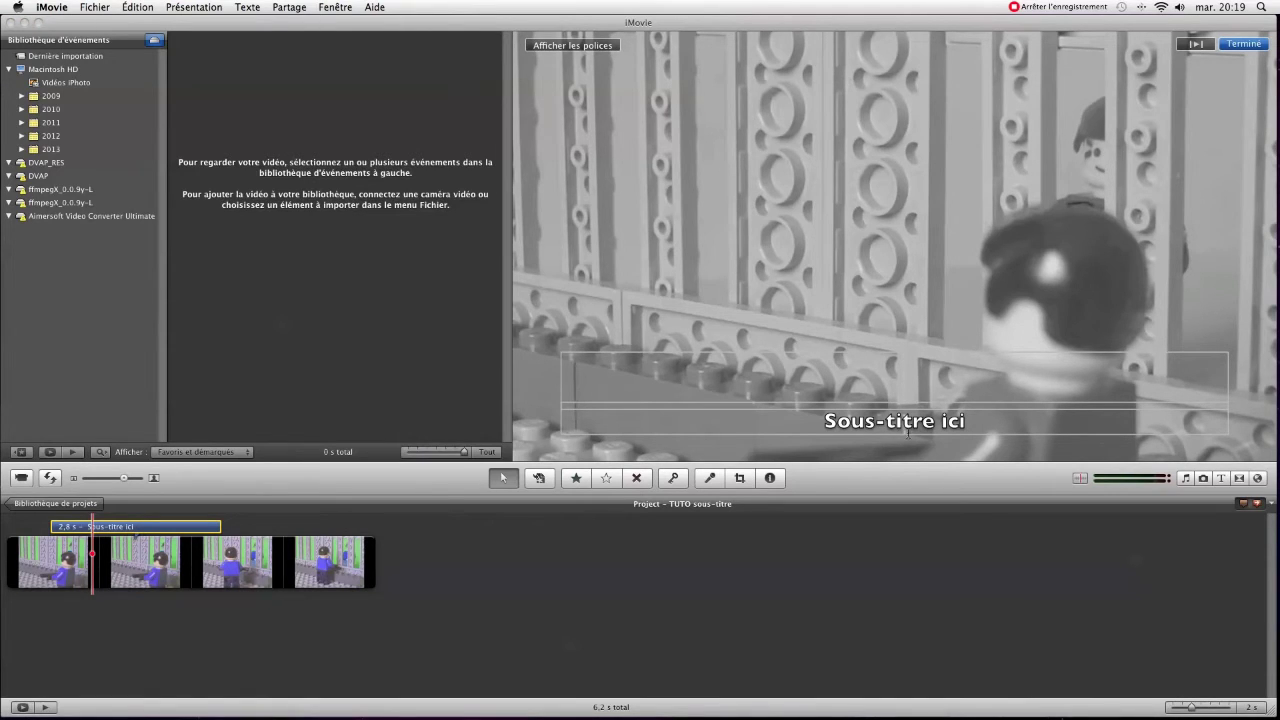
left_click(989, 424)
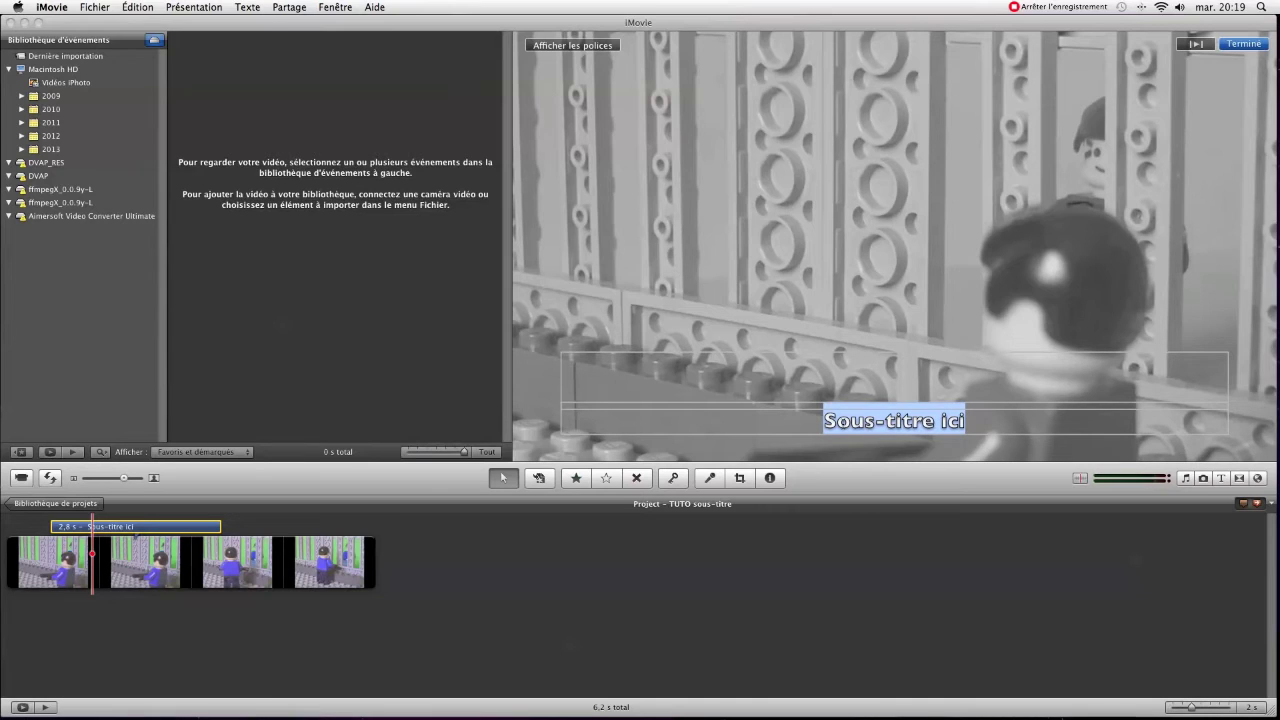
type("C")
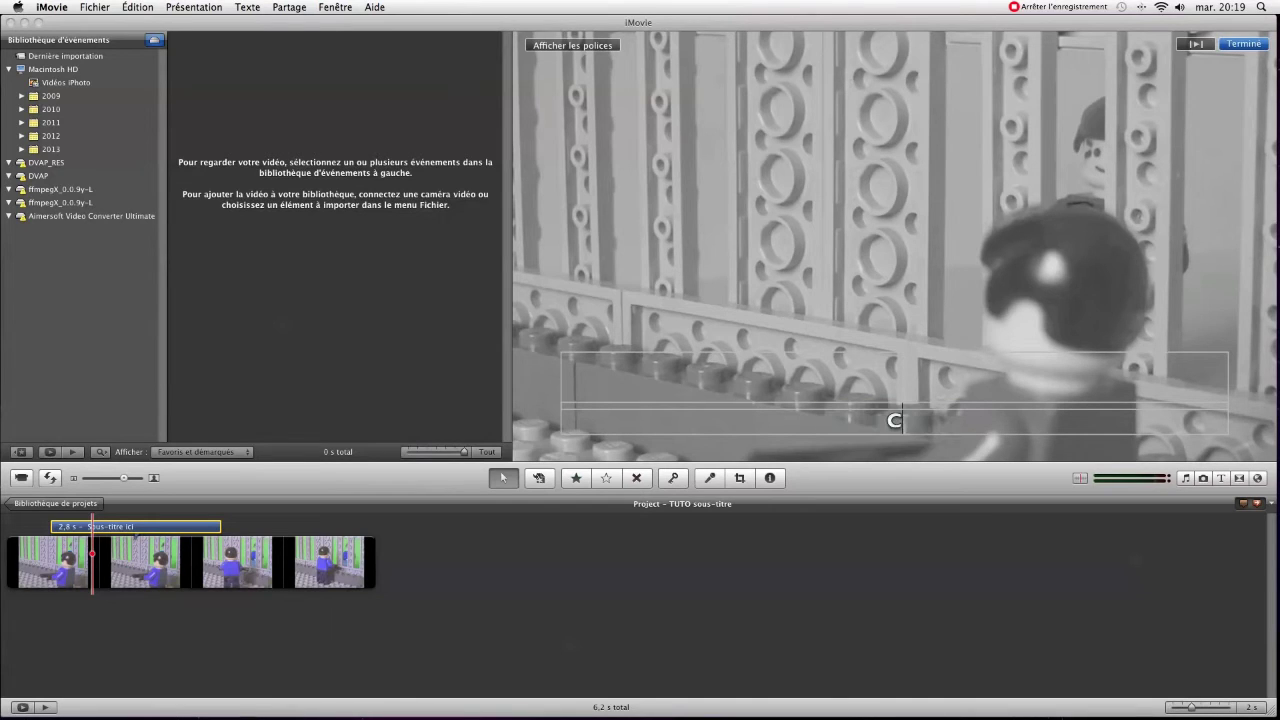
type("omment")
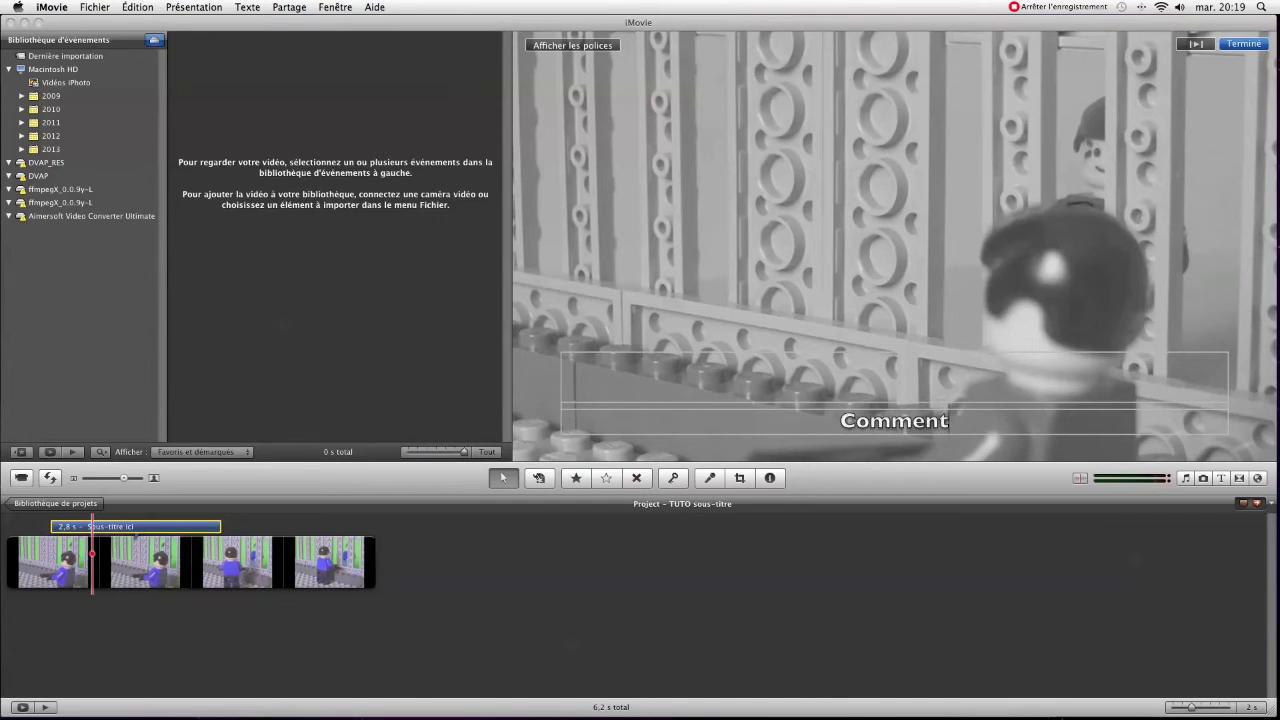
type(" ç")
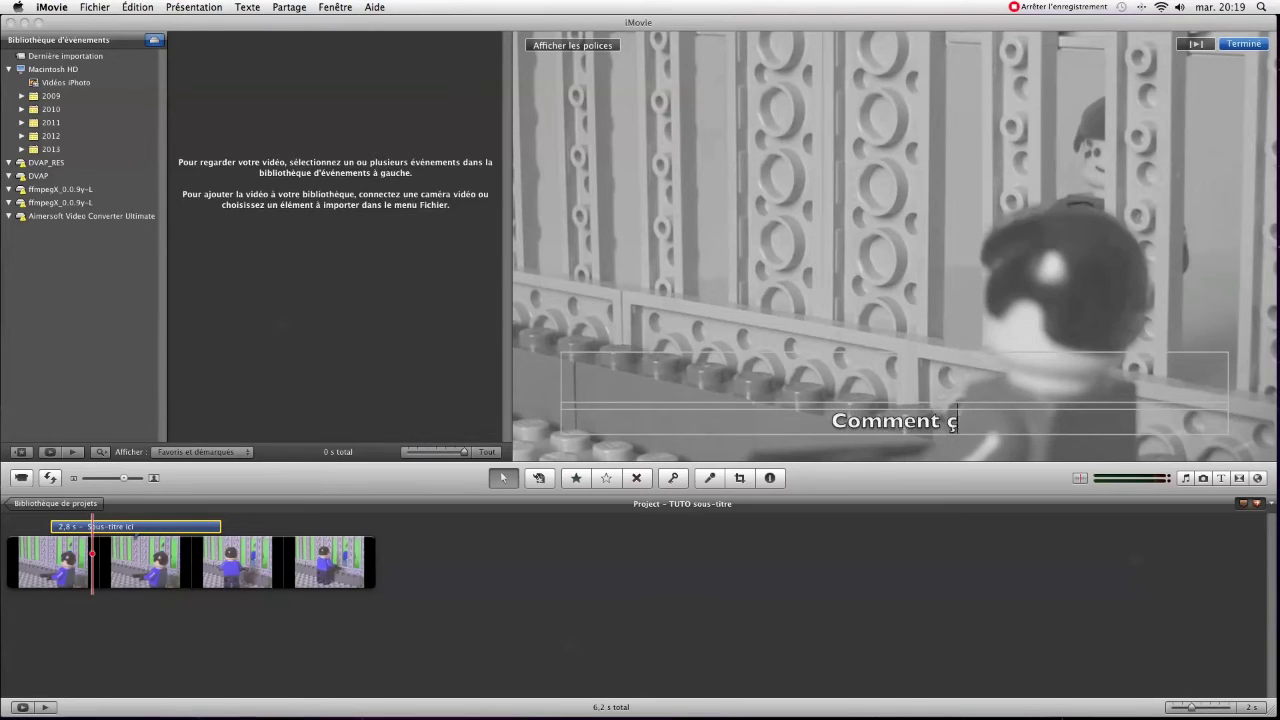
type("a va s")
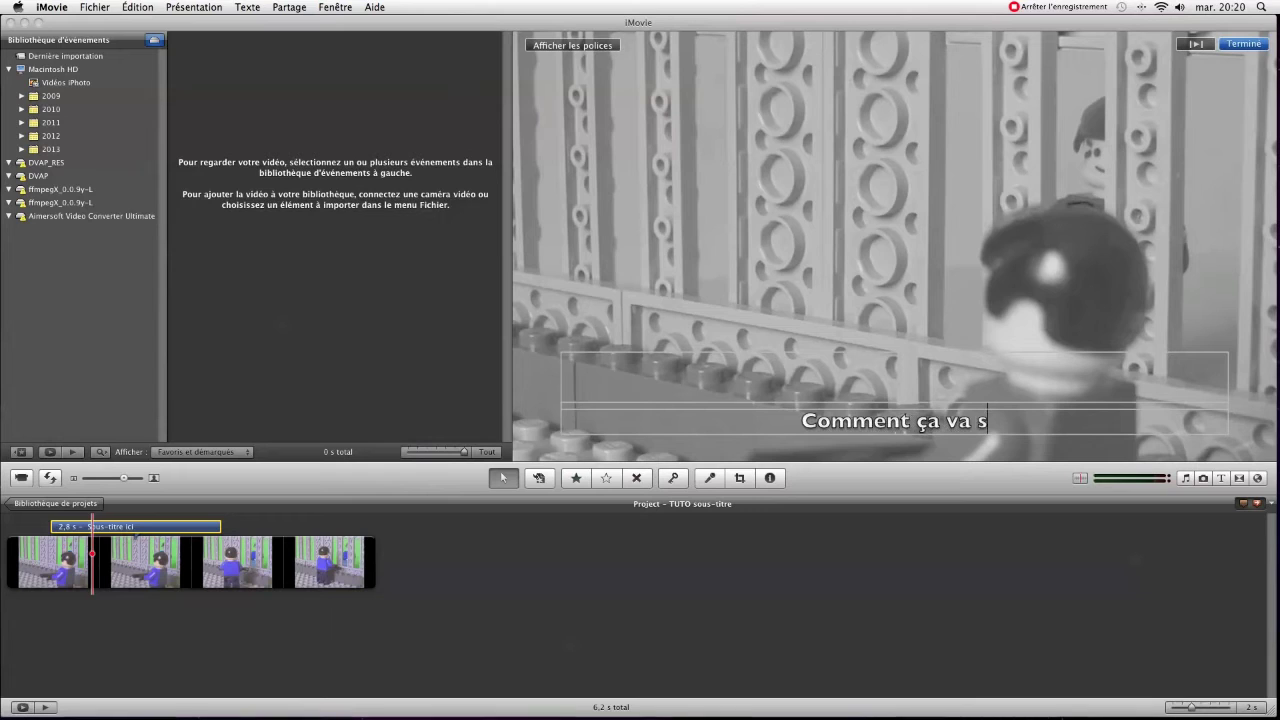
key("BackSpace")
type("ce")
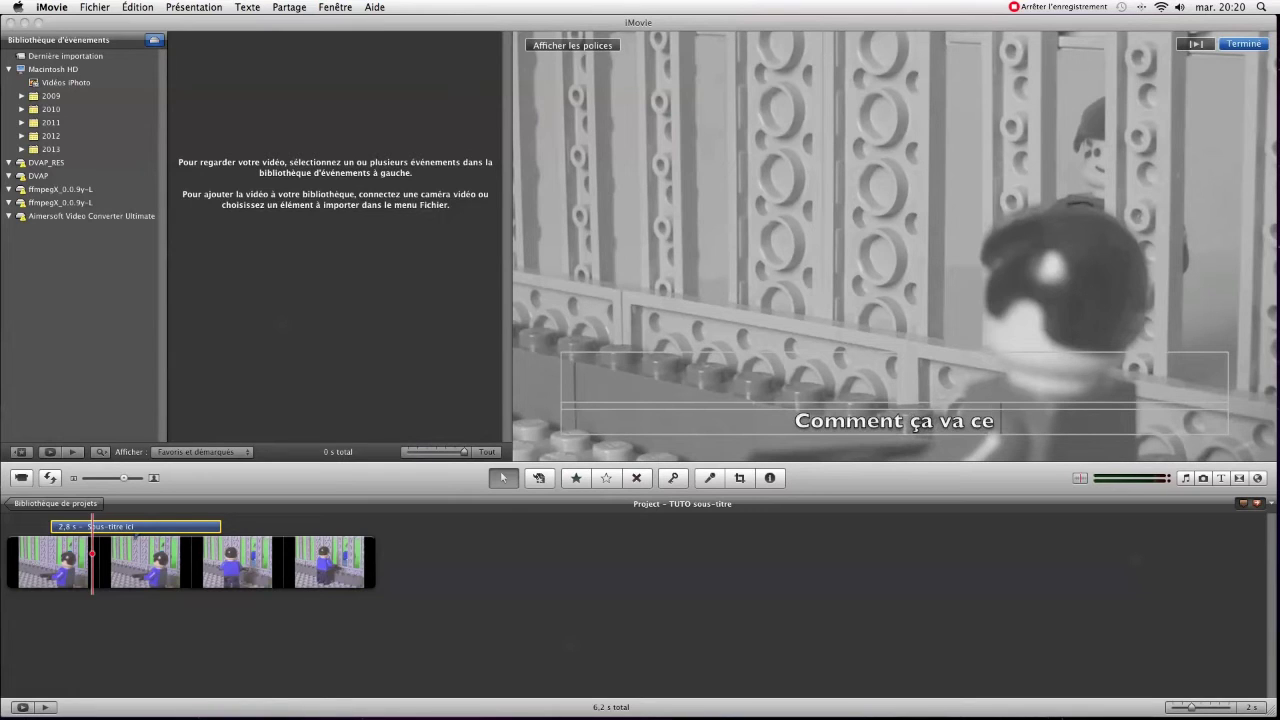
type(" soir")
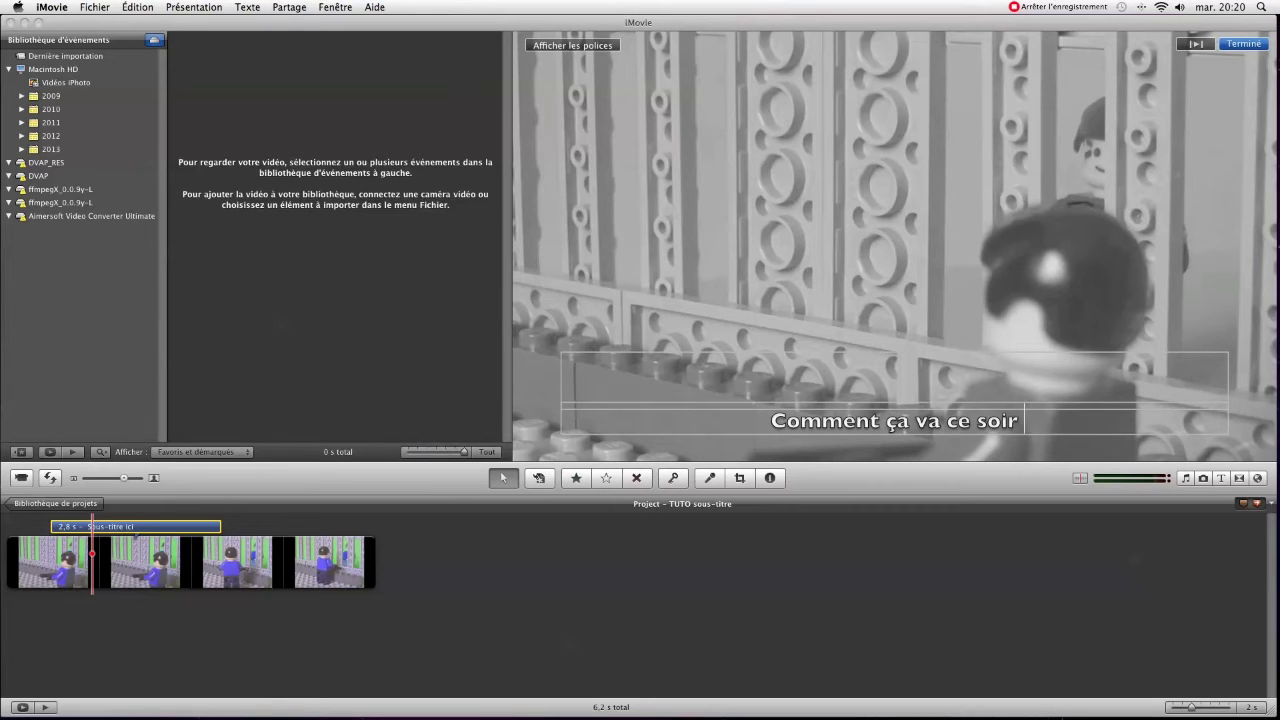
type(" F")
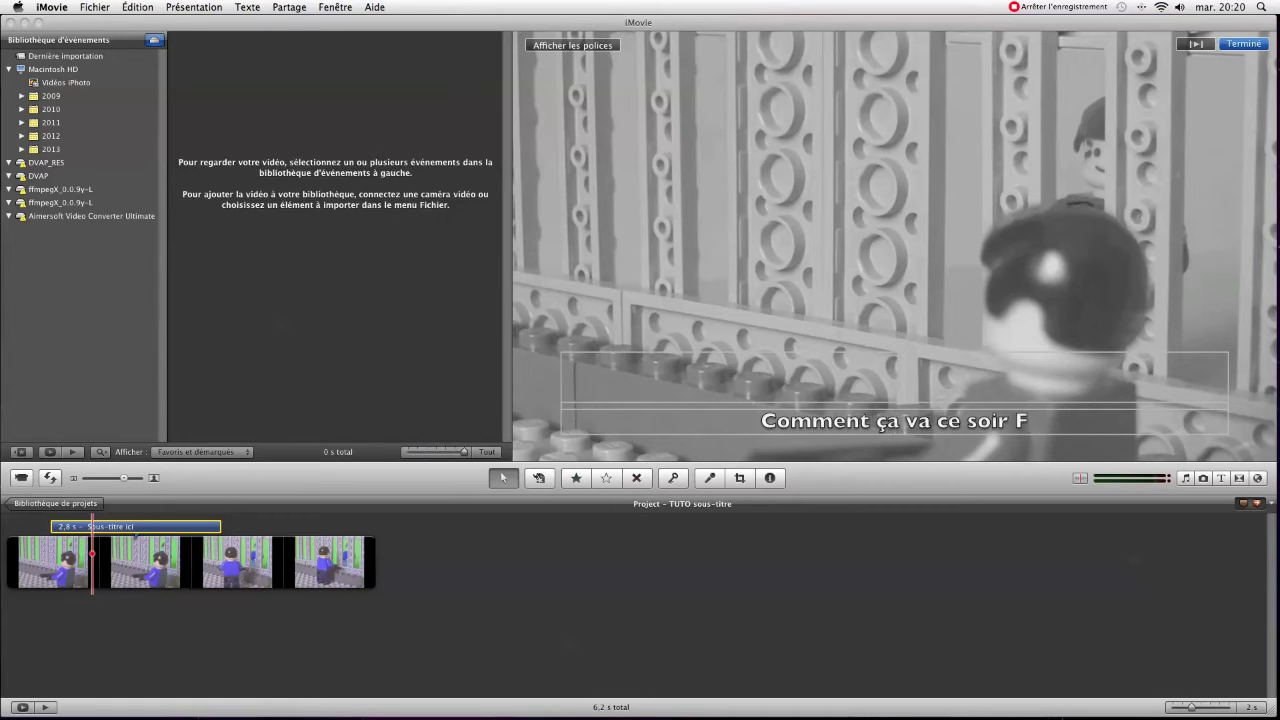
type("erg")
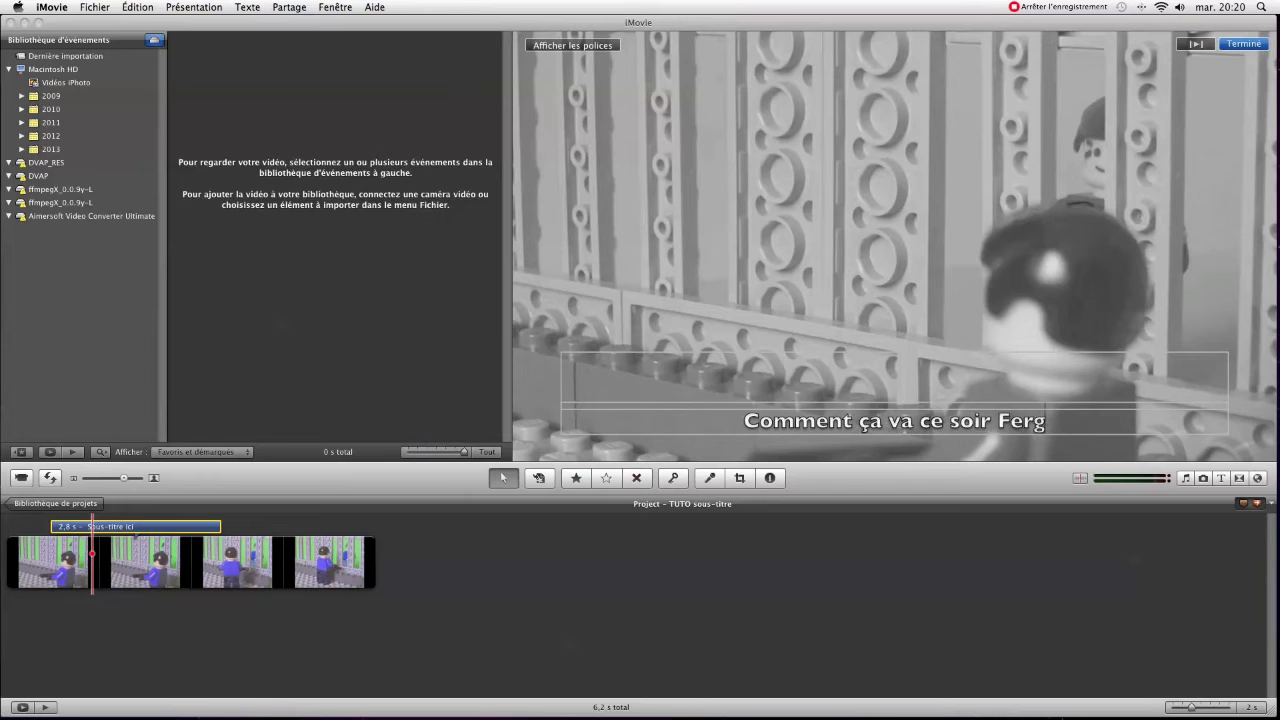
type("uson")
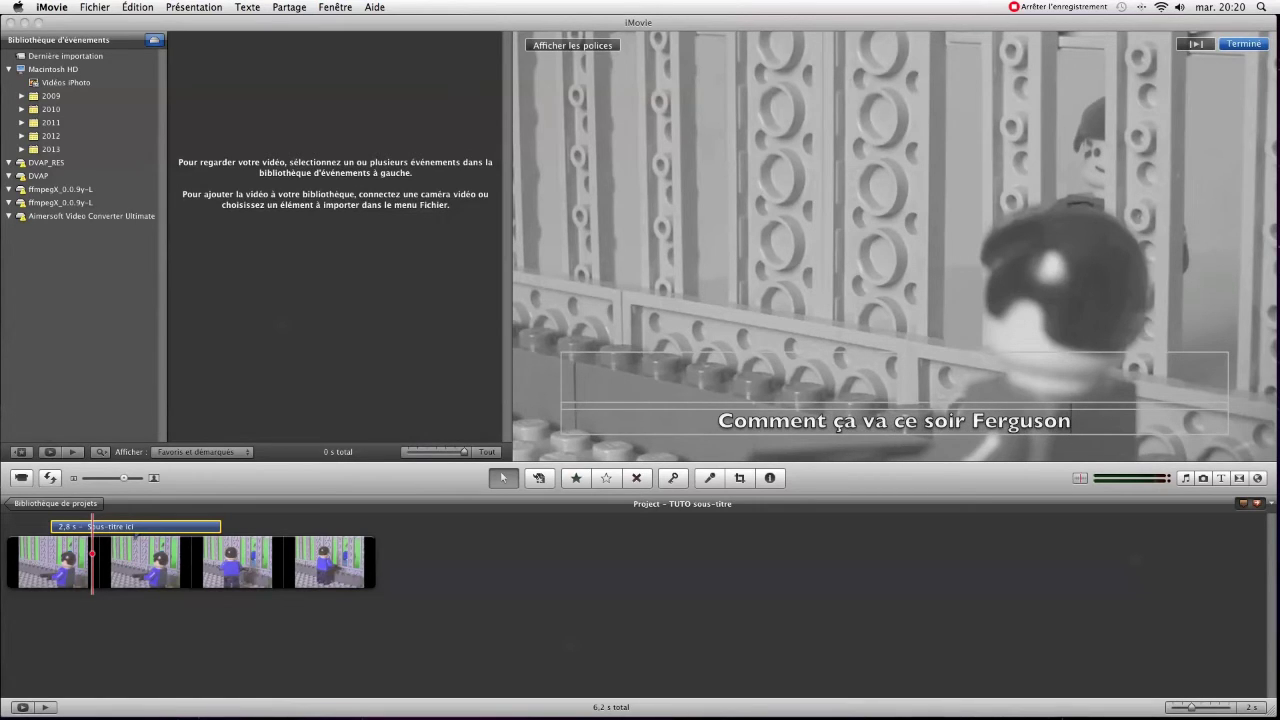
type(",")
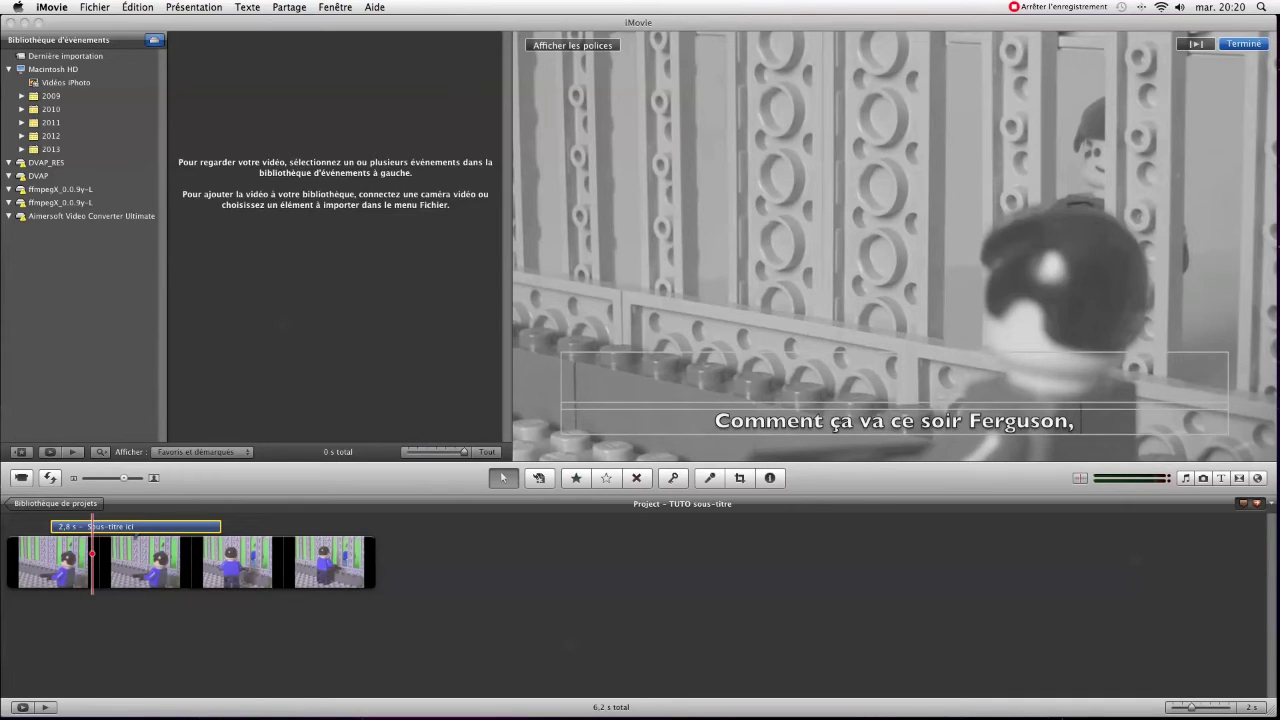
type(" la")
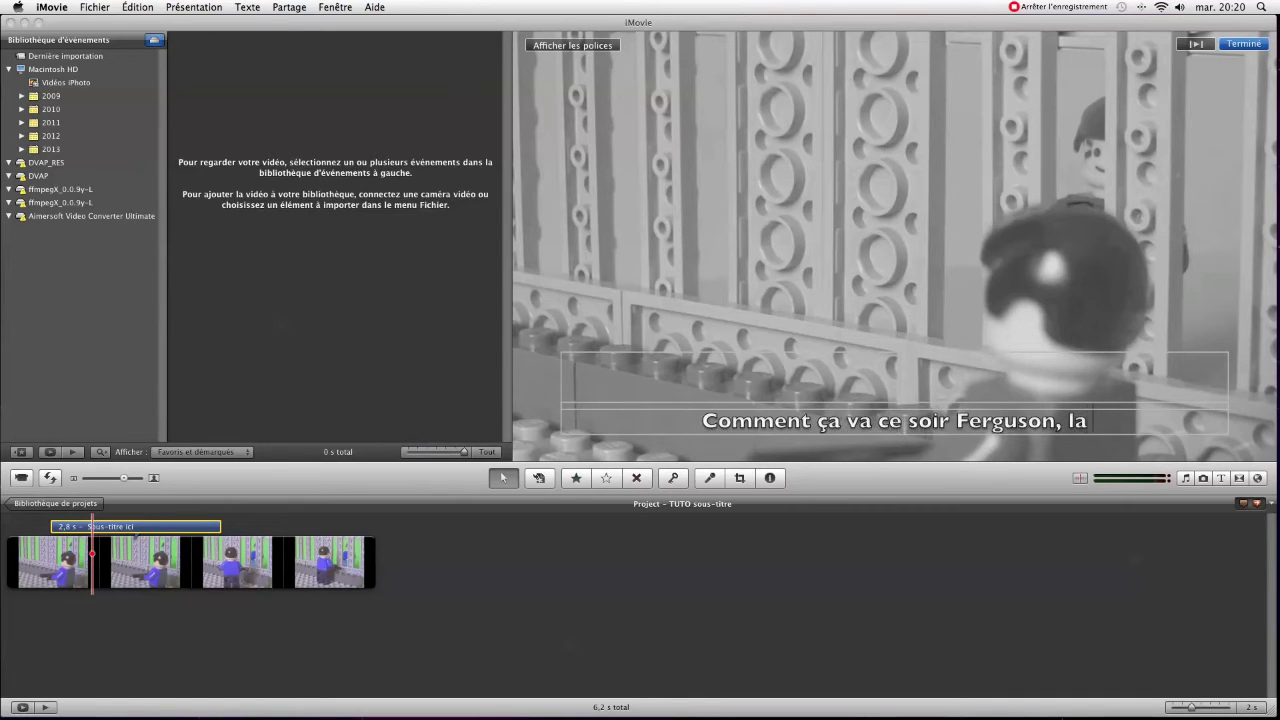
type(" famille")
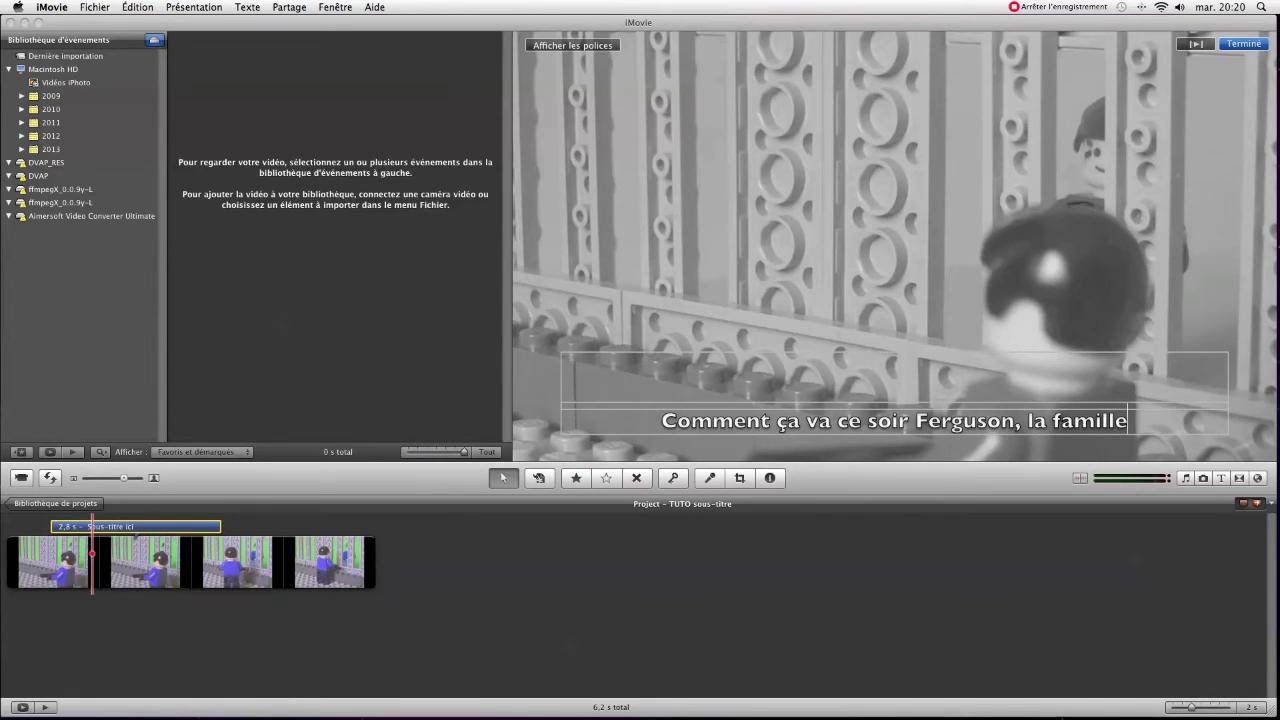
type("?")
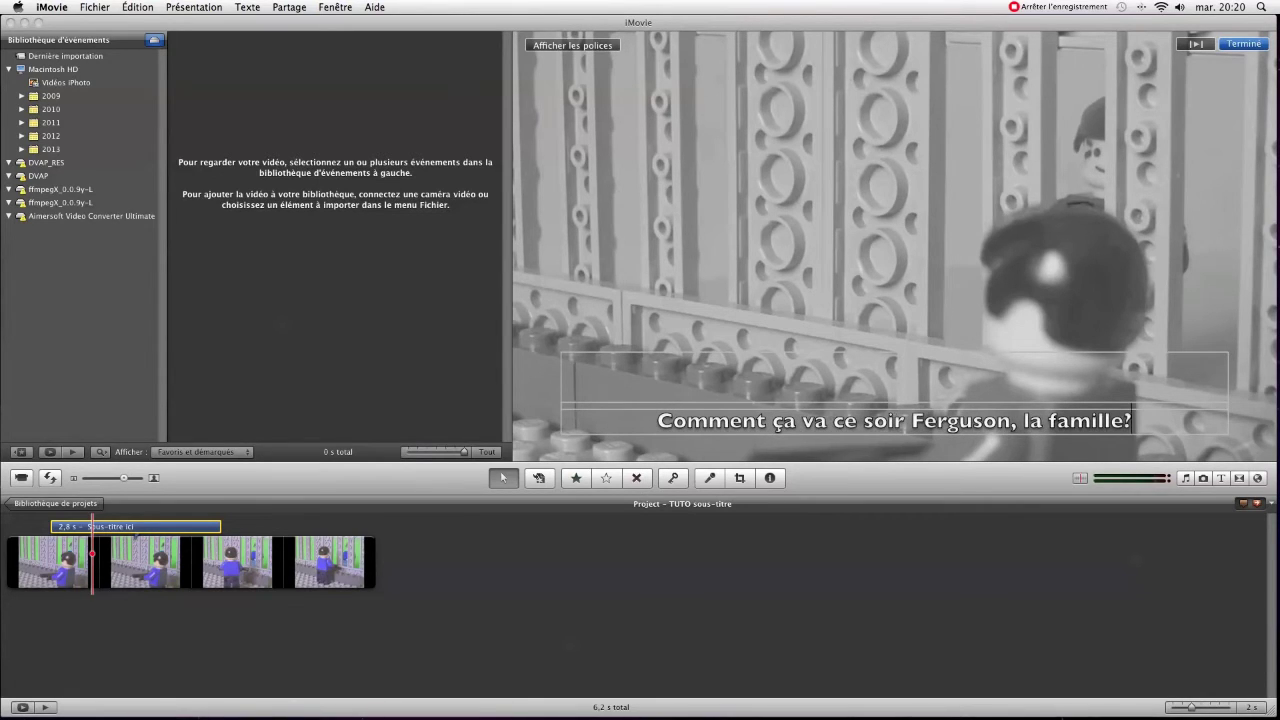
key("BackSpace")
type("?")
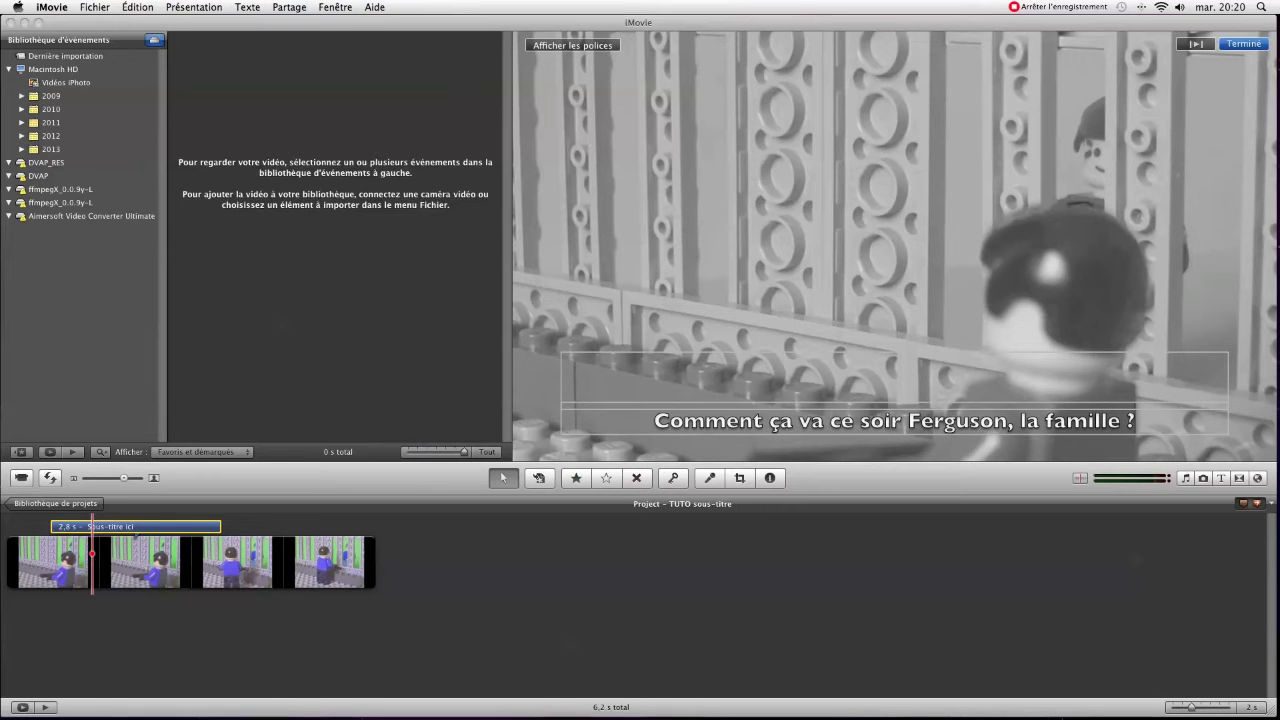
left_click(1240, 45)
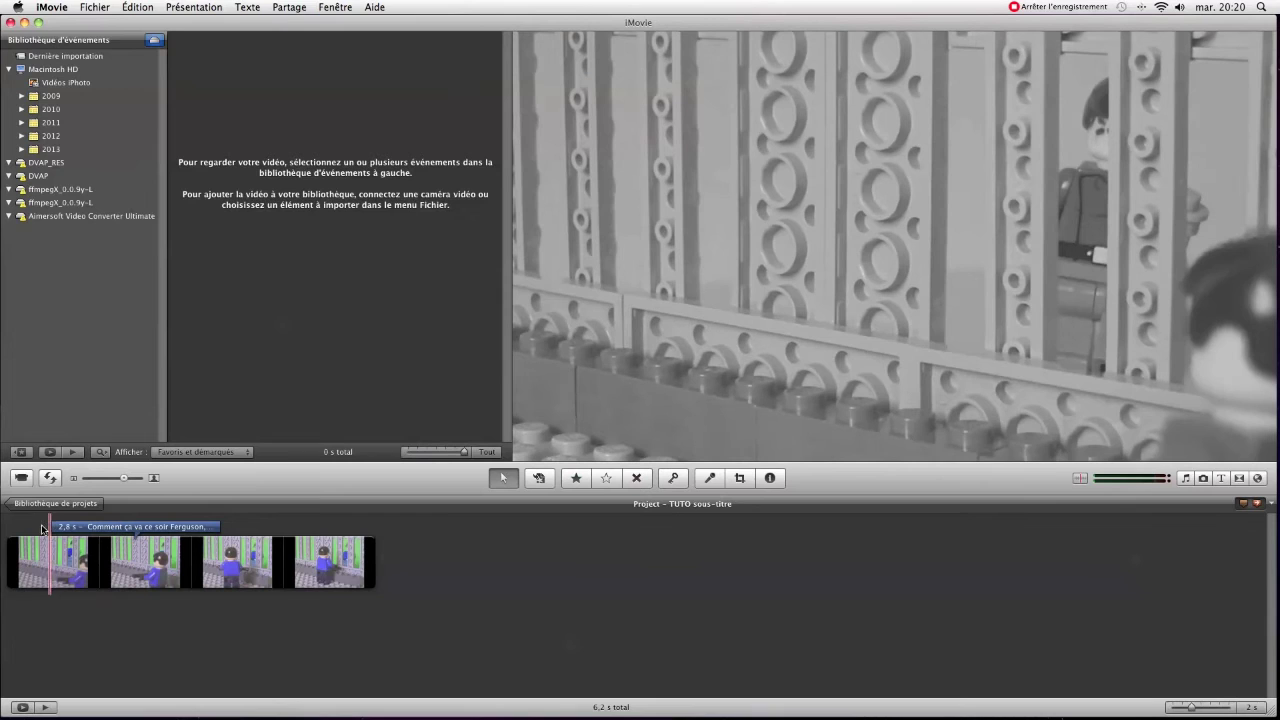
Step: Play the clip from just before the subtitle to check its text and timing against the dialogue
key("space")
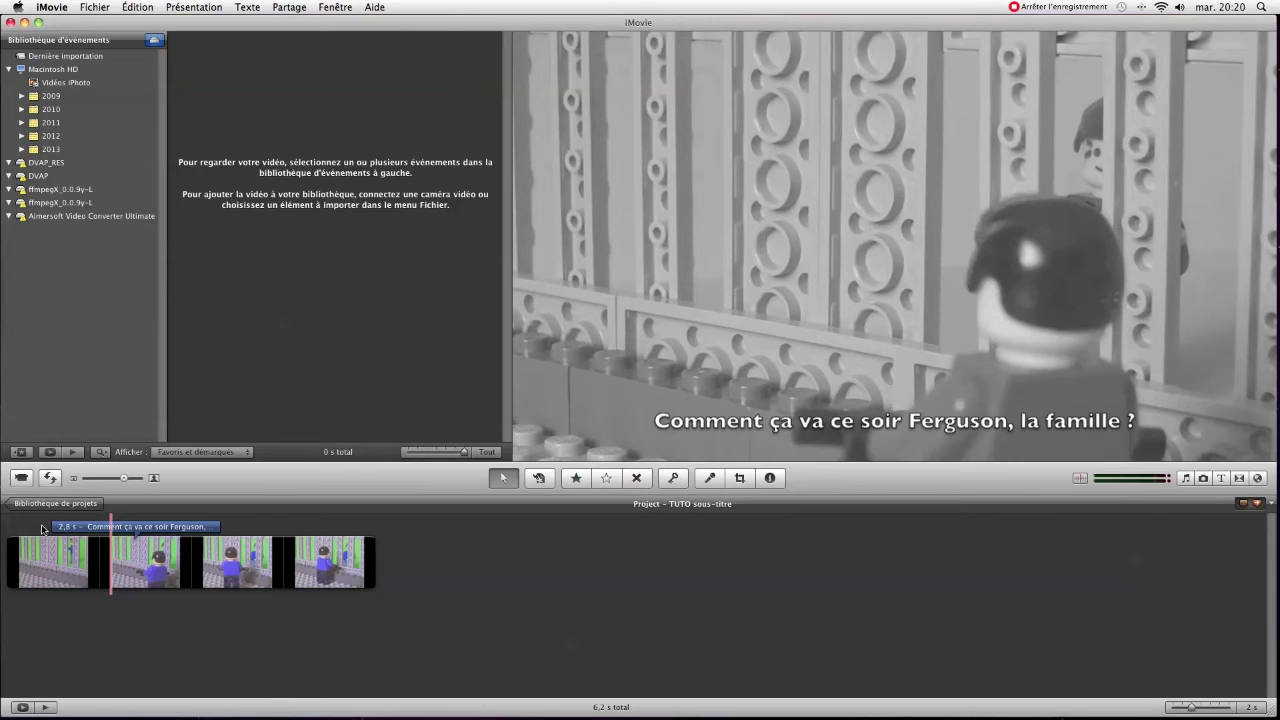
left_click(62, 530)
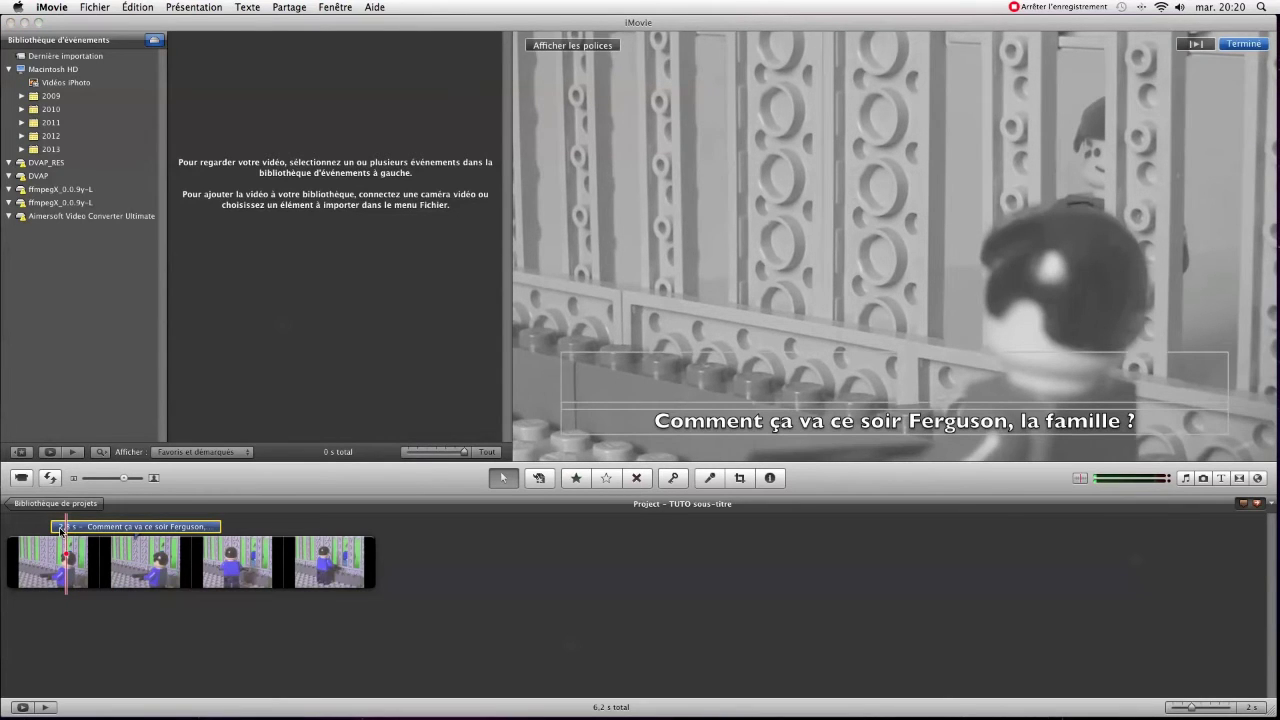
left_click(607, 529)
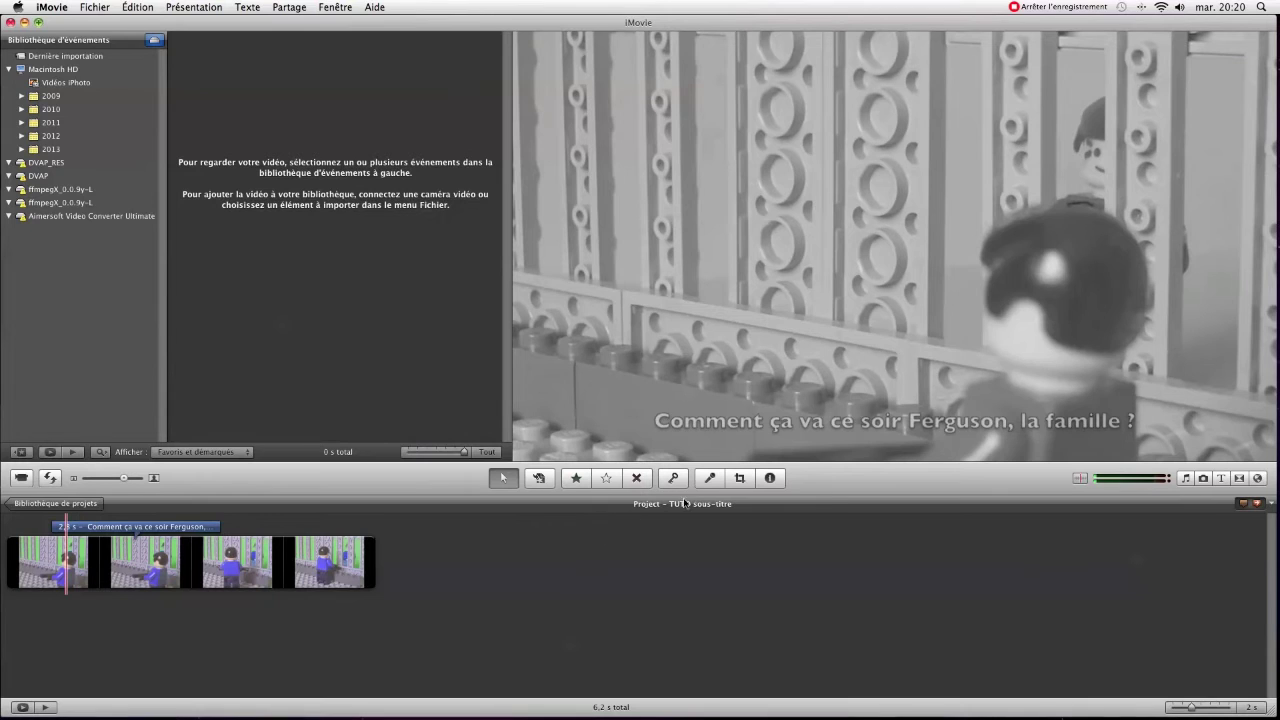
Step: Switch the subtitle's fade in/out to Manuelle and shorten it so the text appears and disappears without a gradual fade
left_click(771, 478)
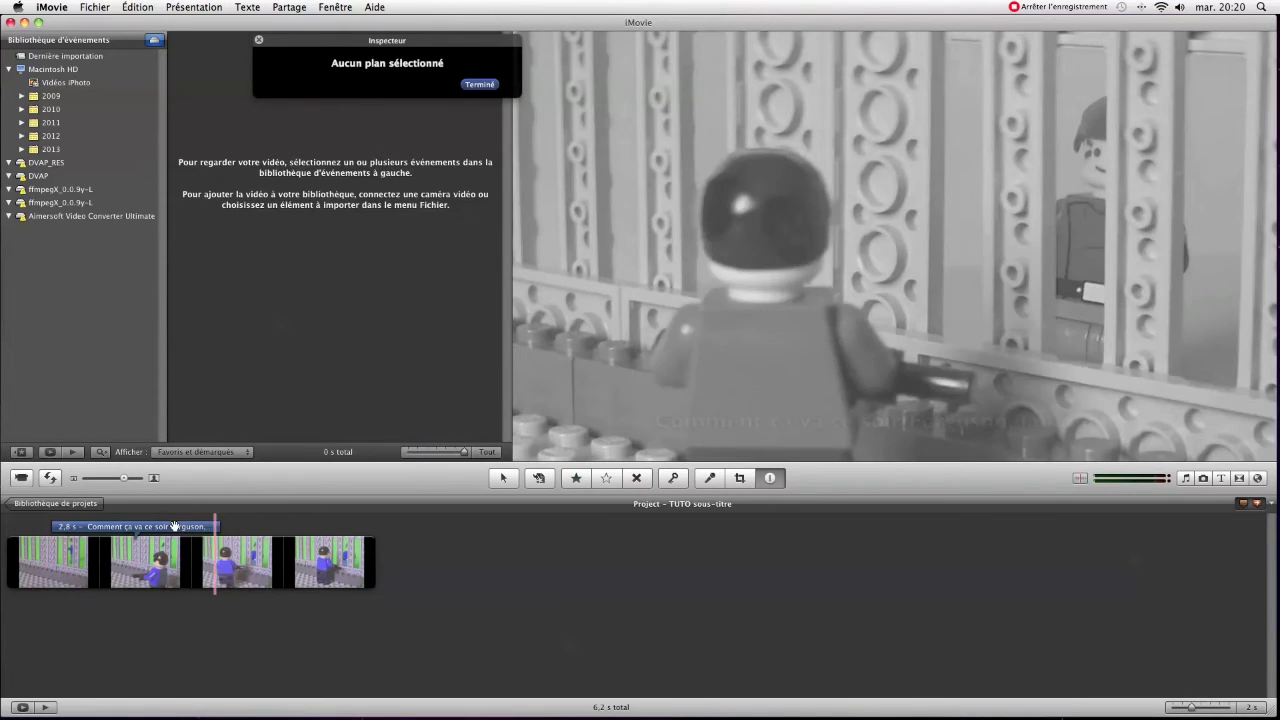
left_click(174, 527)
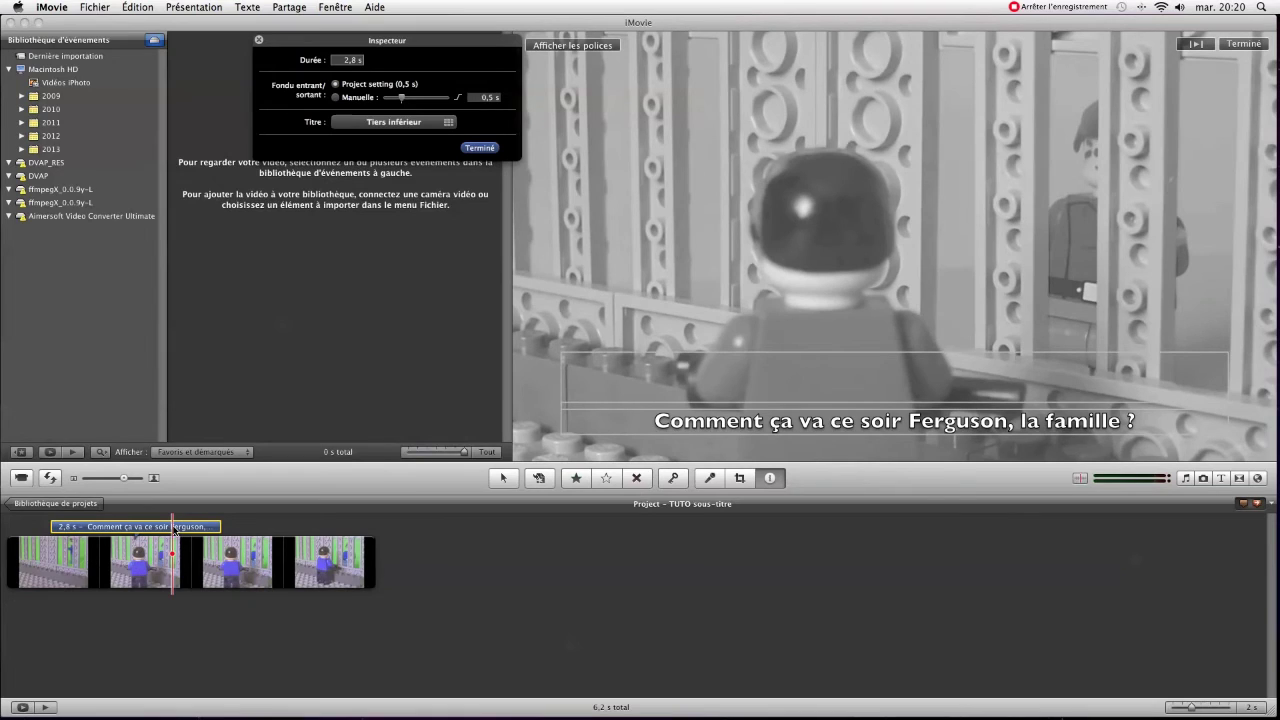
left_click(337, 85)
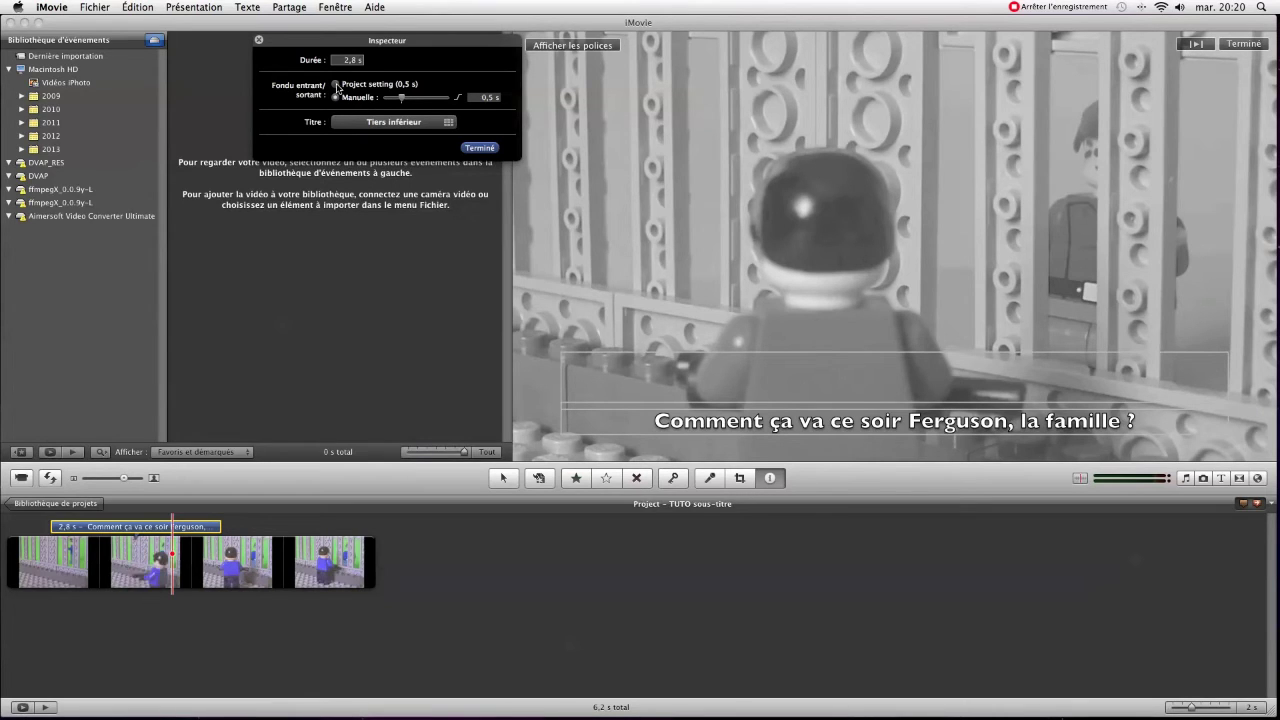
left_click(337, 97)
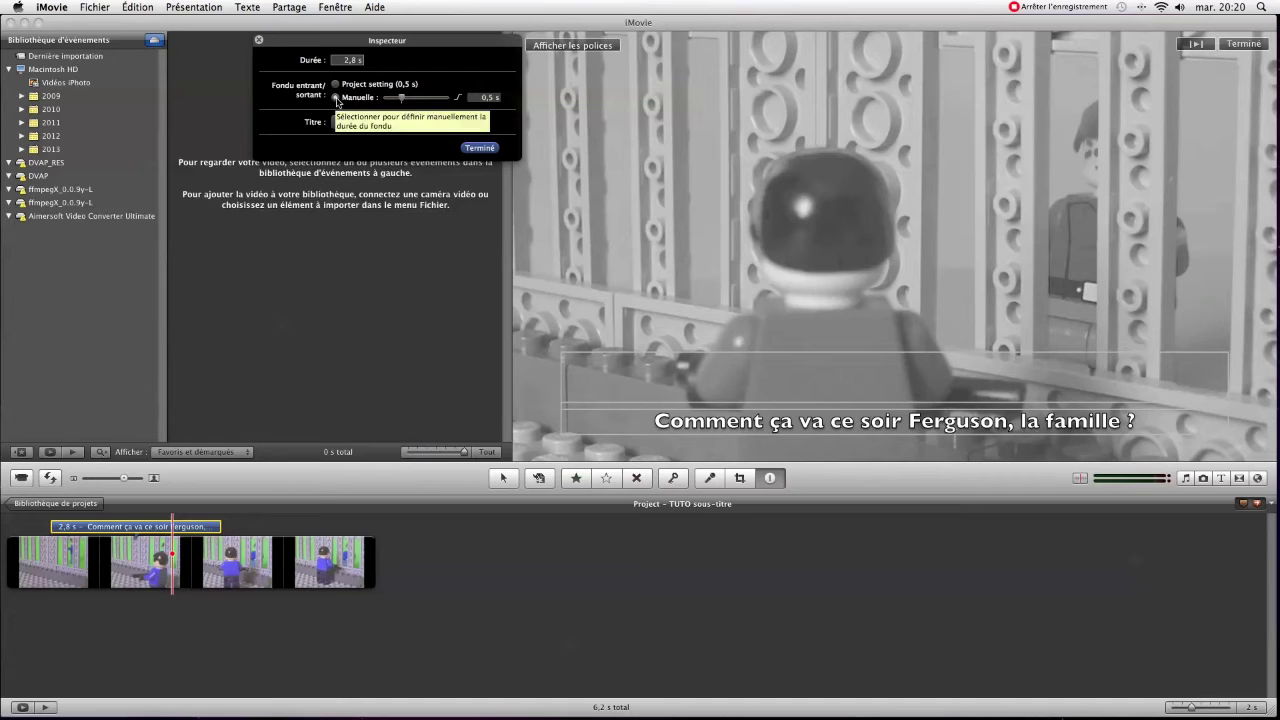
left_click_drag(380, 101, 368, 102)
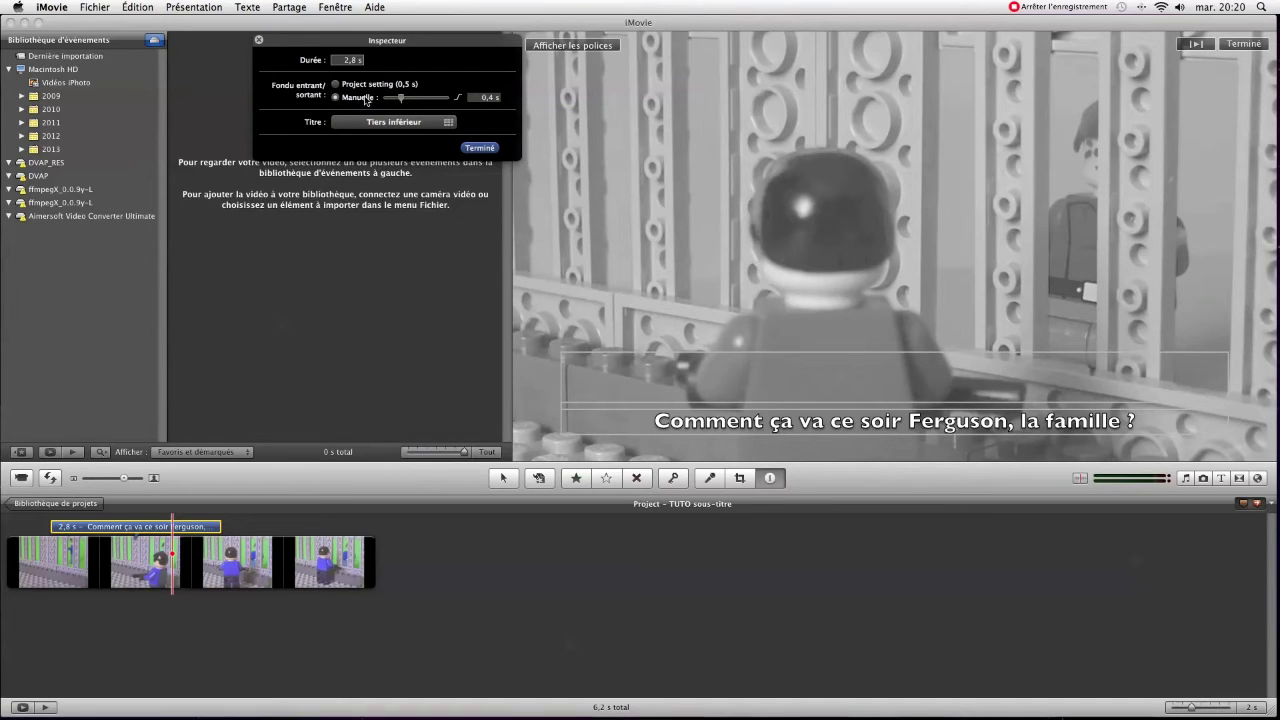
left_click(478, 148)
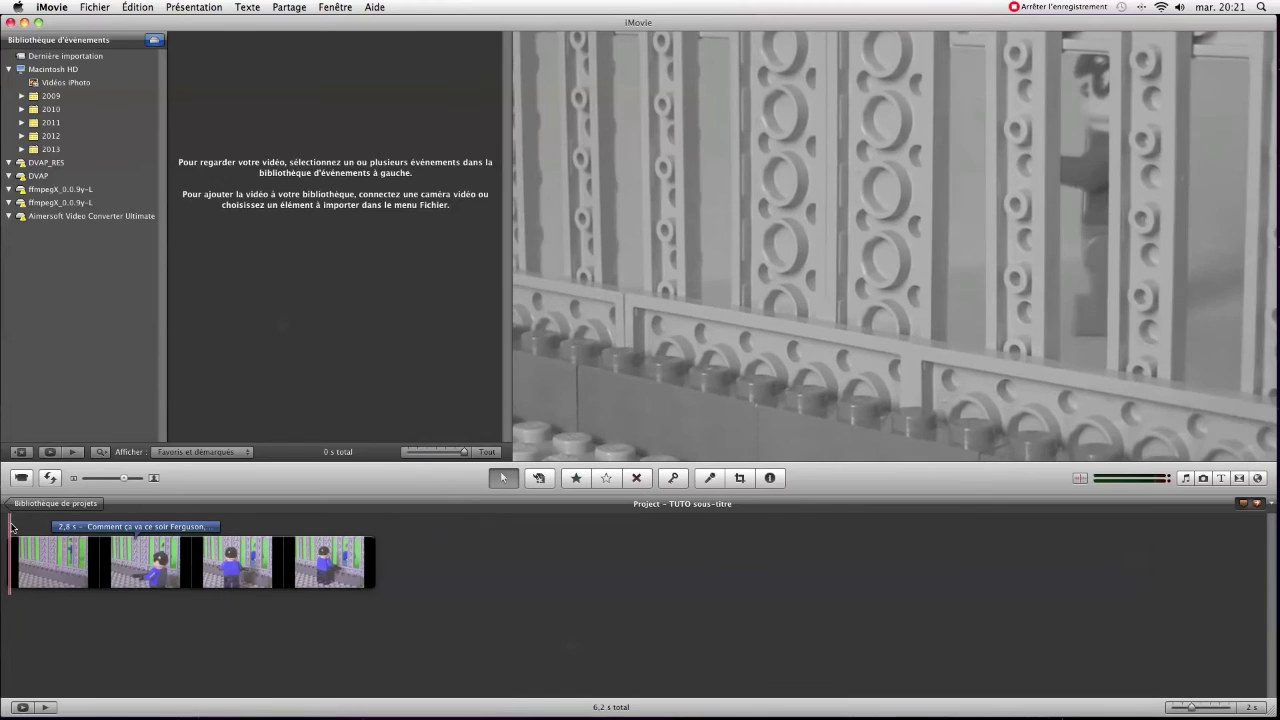
Step: Play the clip against the dialogue and extend the end of the subtitle so it lasts 3.1 s
key("space")
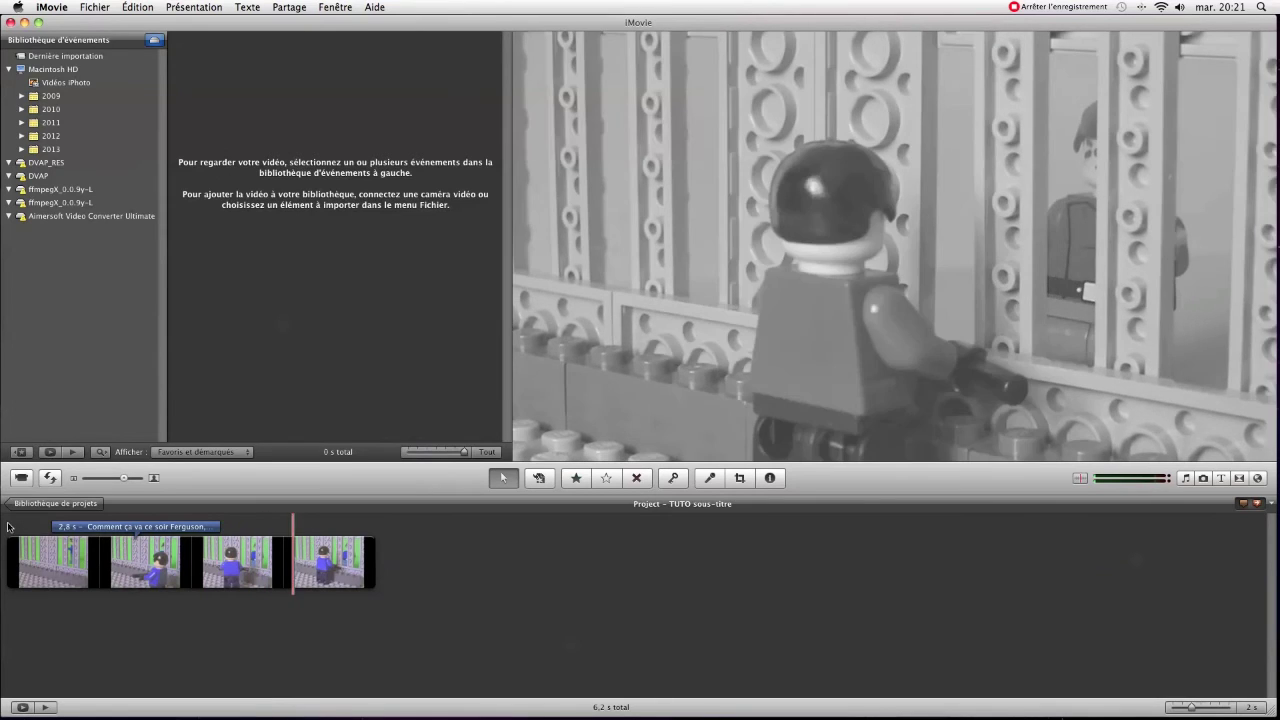
key("space")
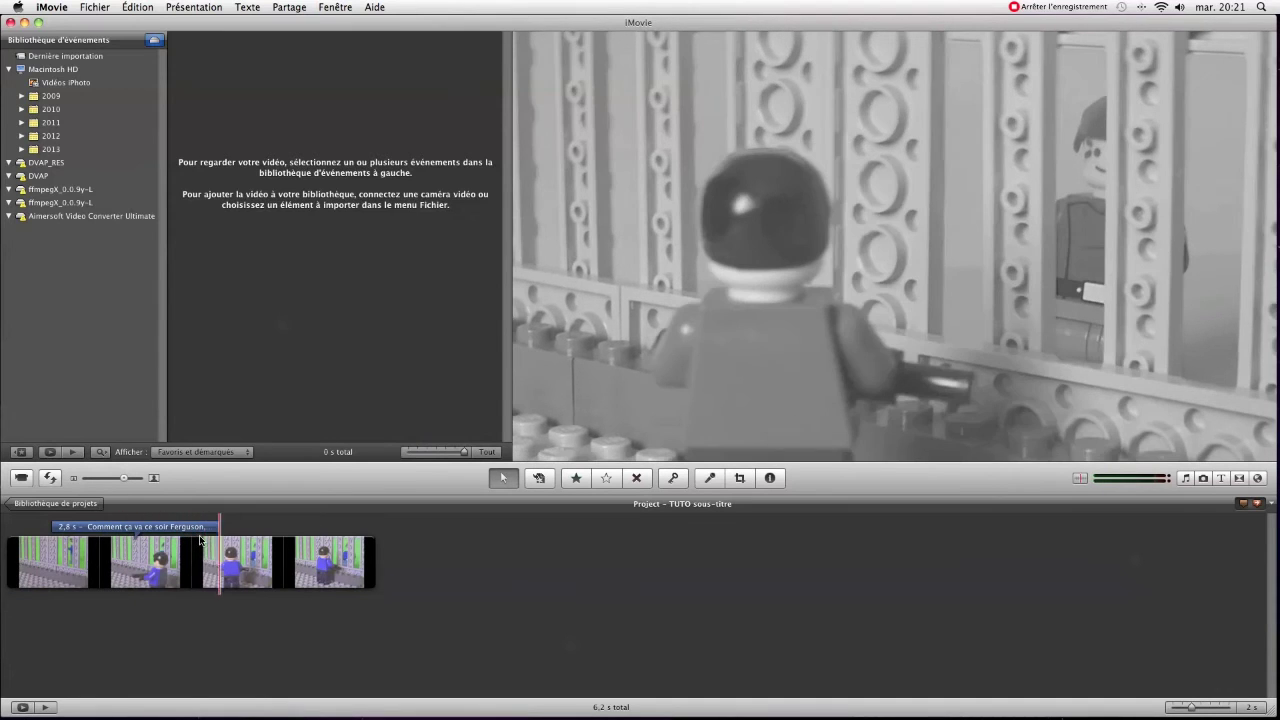
key("space")
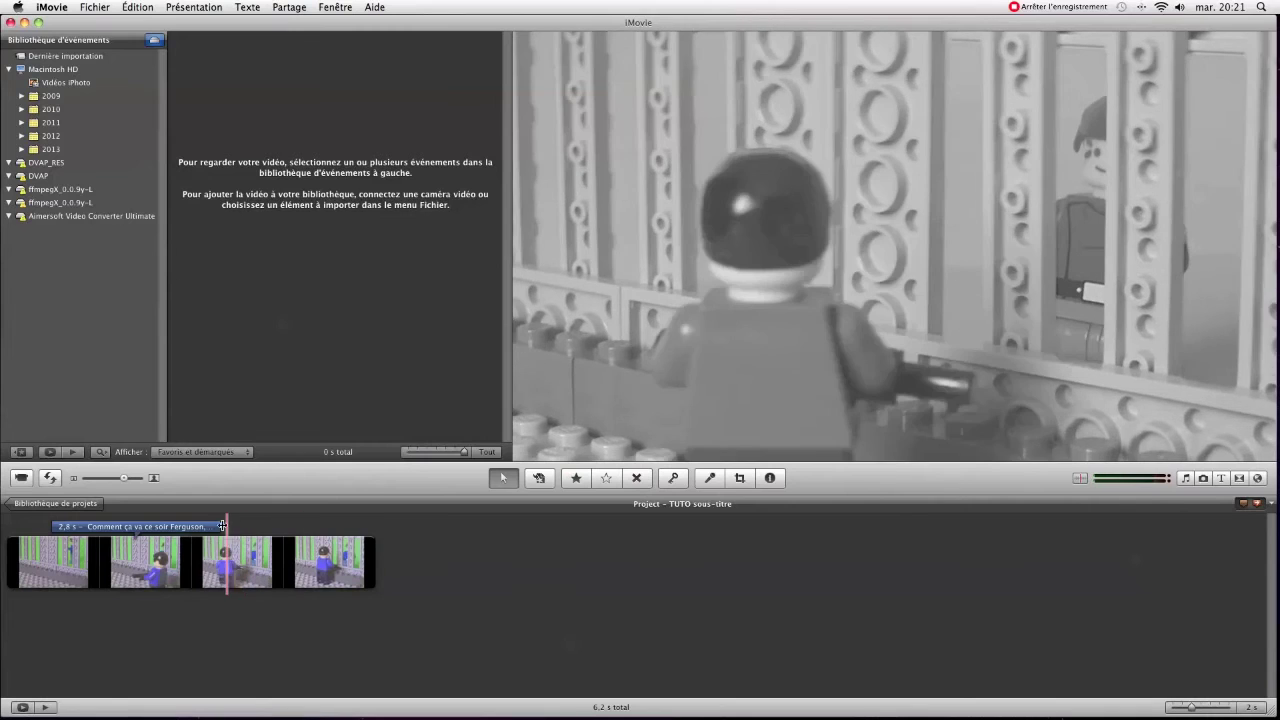
left_click_drag(209, 526, 235, 527)
key("space")
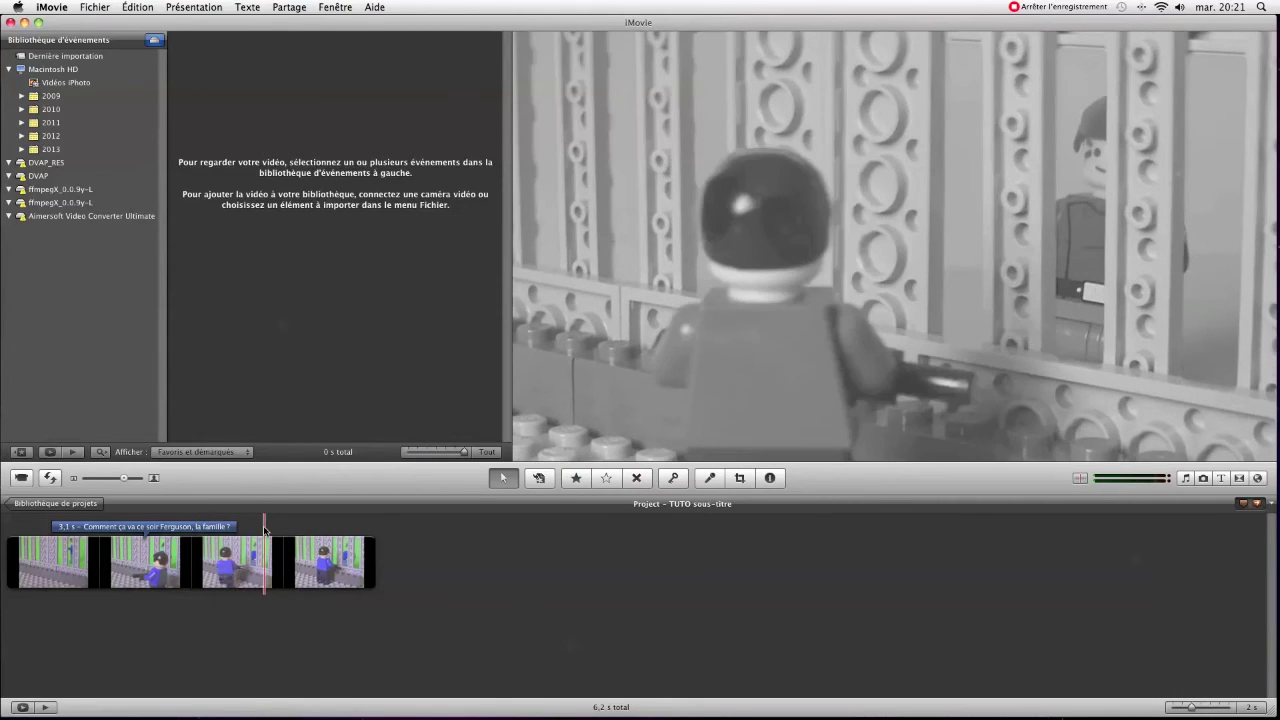
Step: Add a second "Tiers inférieur" title over the rest of the clip after the first subtitle and delete its "Titre ici" line
left_click(1221, 478)
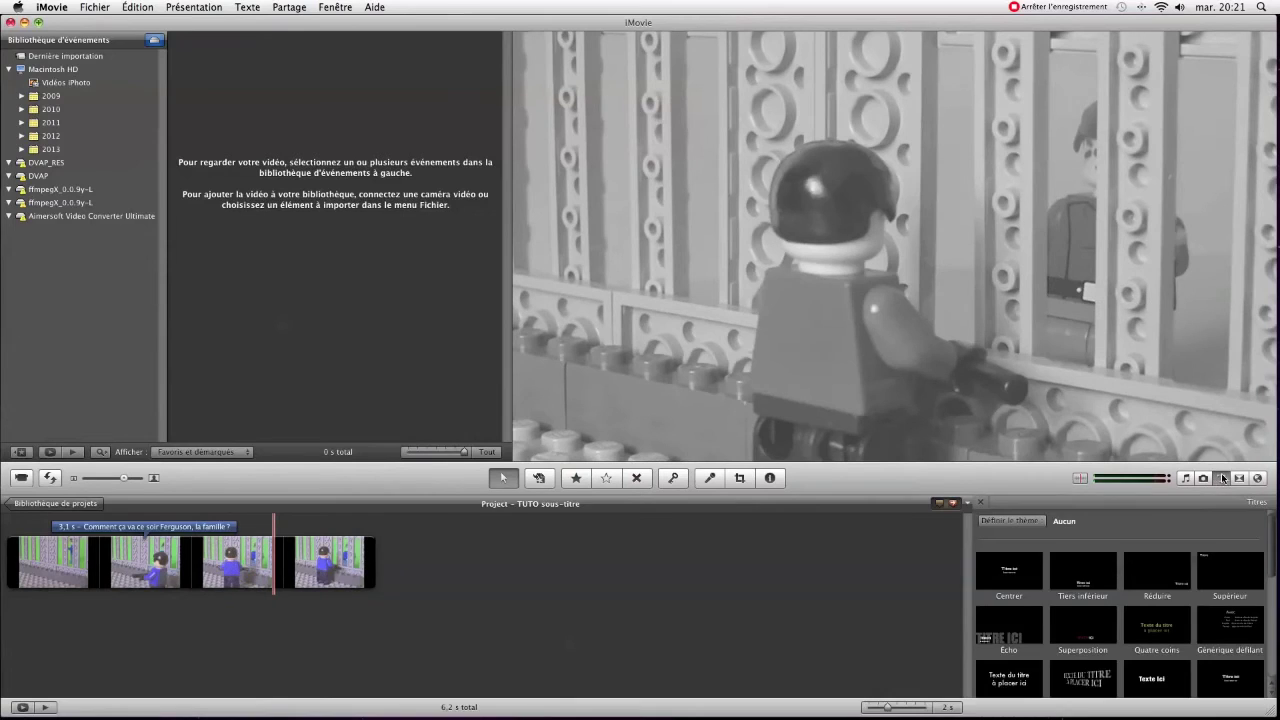
left_click_drag(1060, 597, 320, 572)
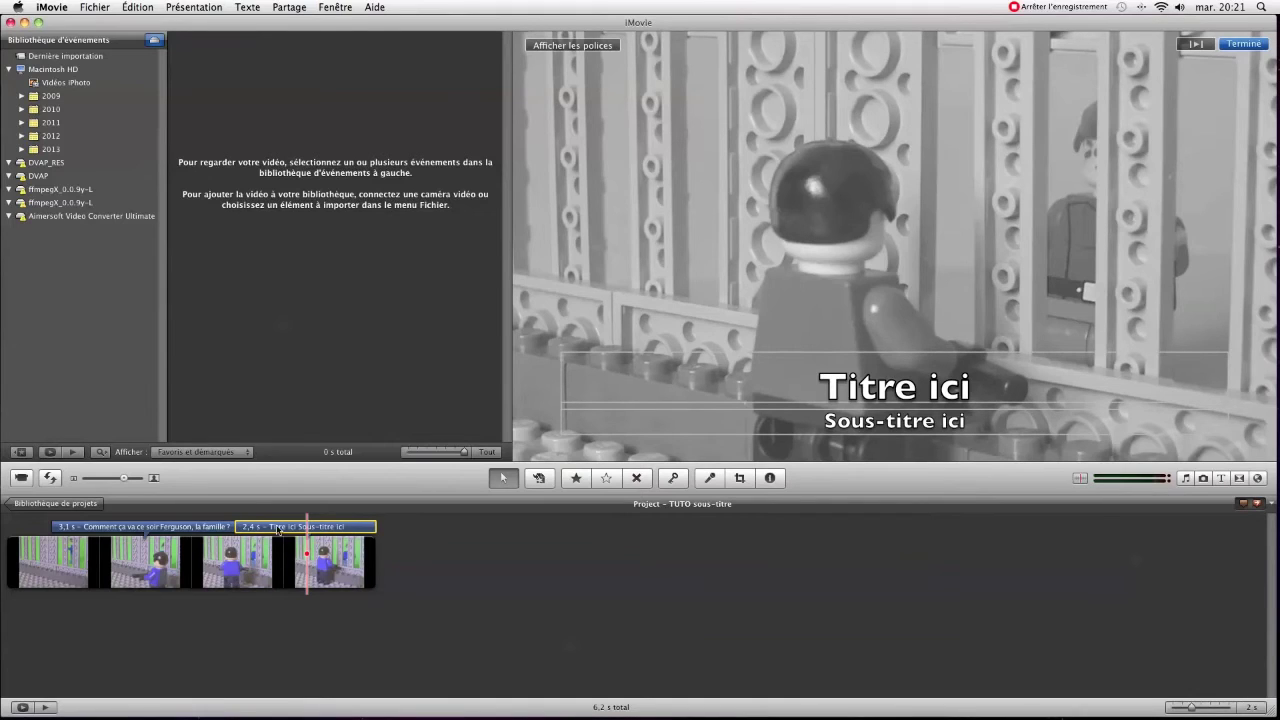
left_click(966, 422)
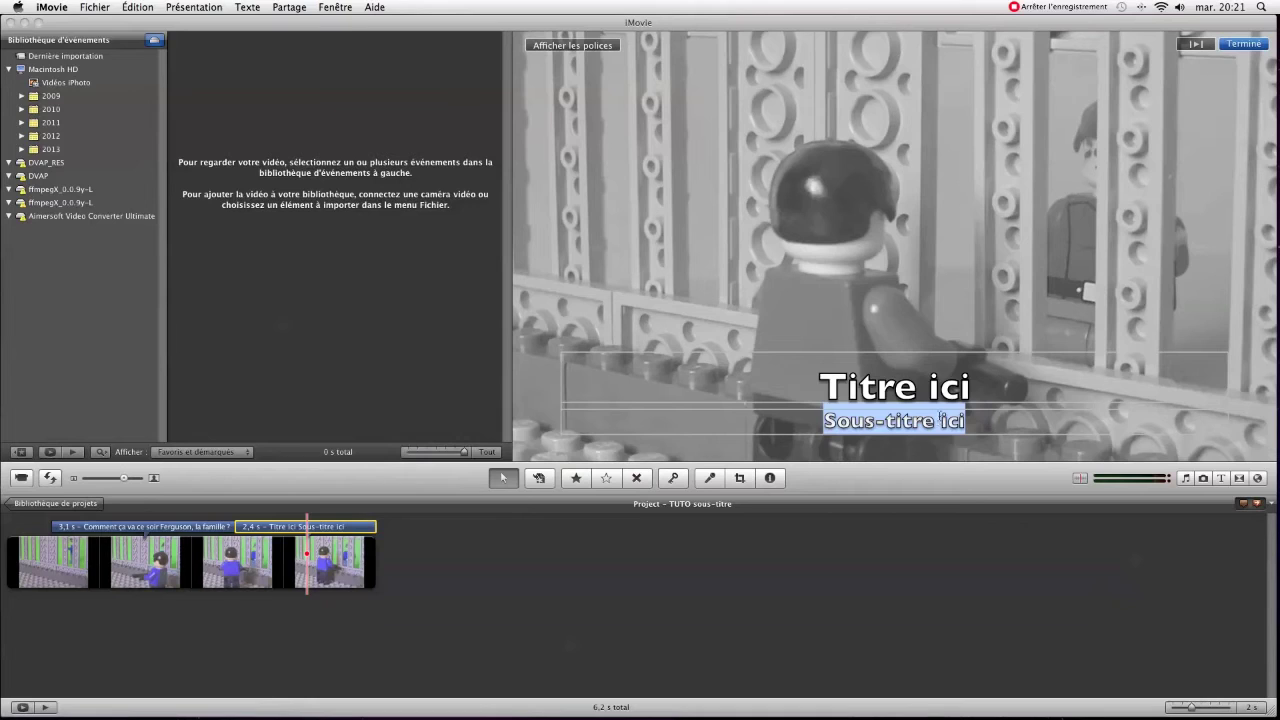
key("shift+Tab")
key("BackSpace")
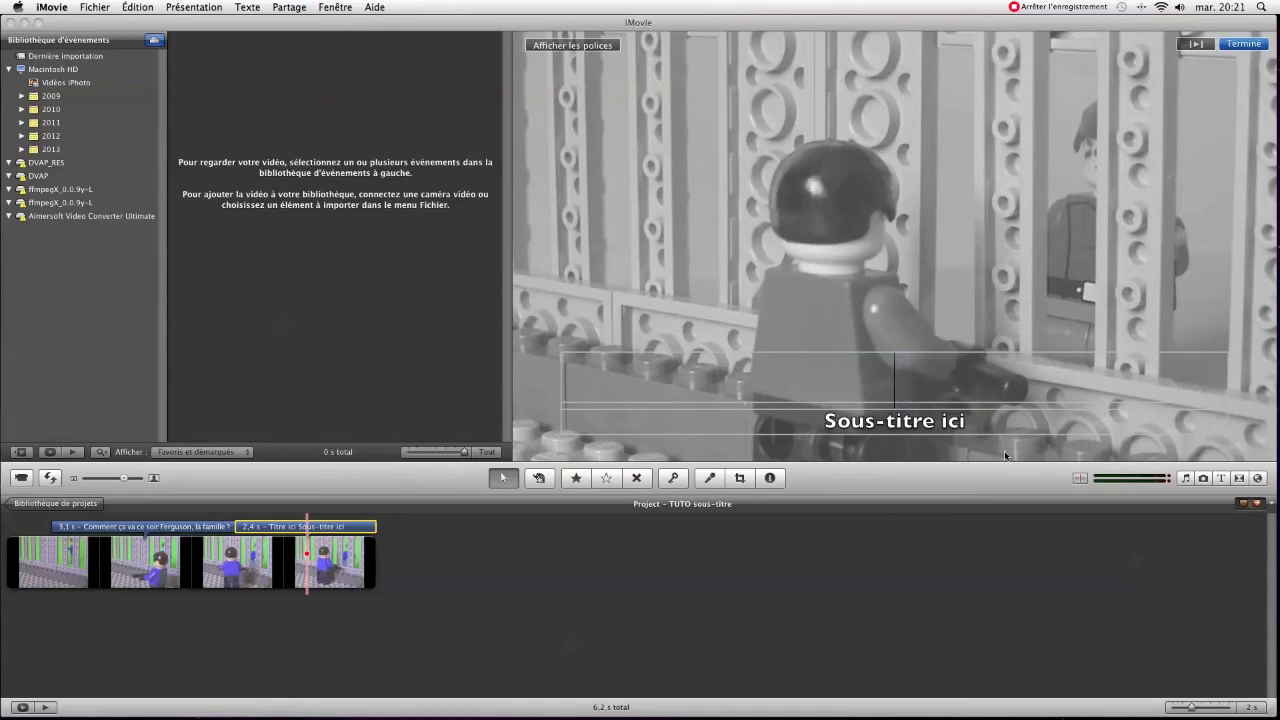
Step: Replace the second title's subtitle placeholder with "Très bien Mr ….", inserting the addressed character's surname before the period, and finish editing
left_click(990, 420)
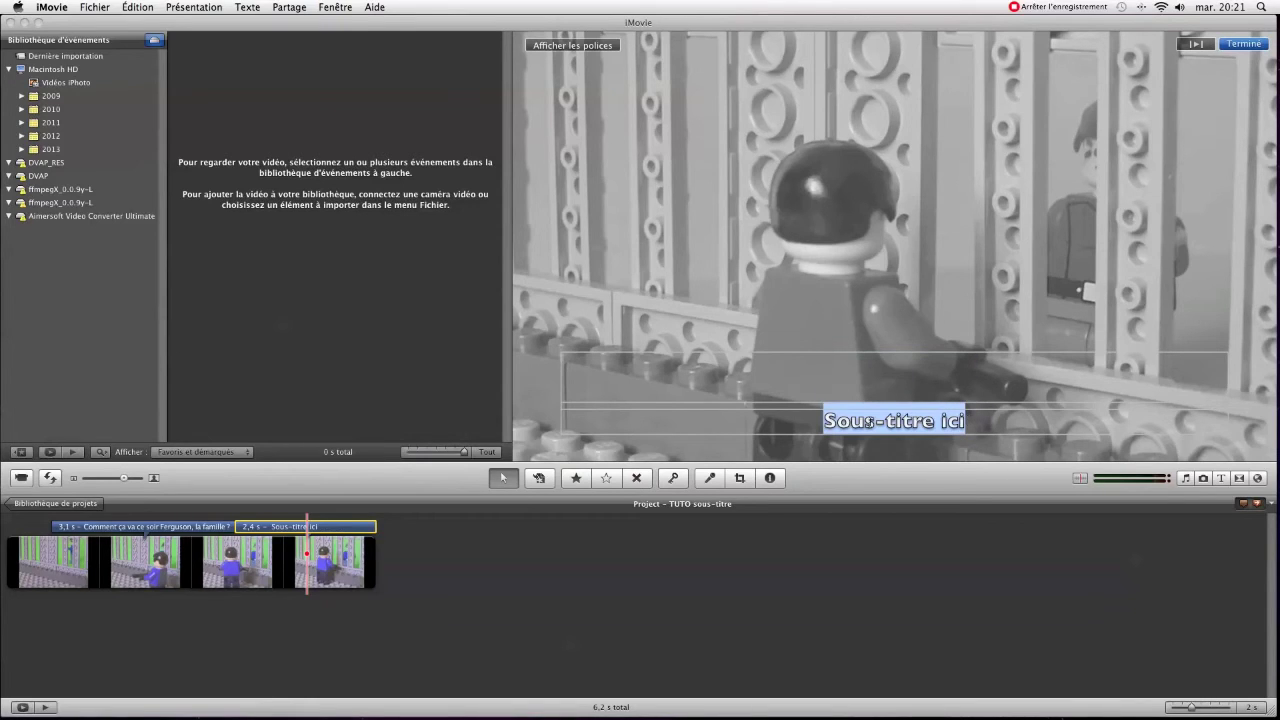
type("Tr")
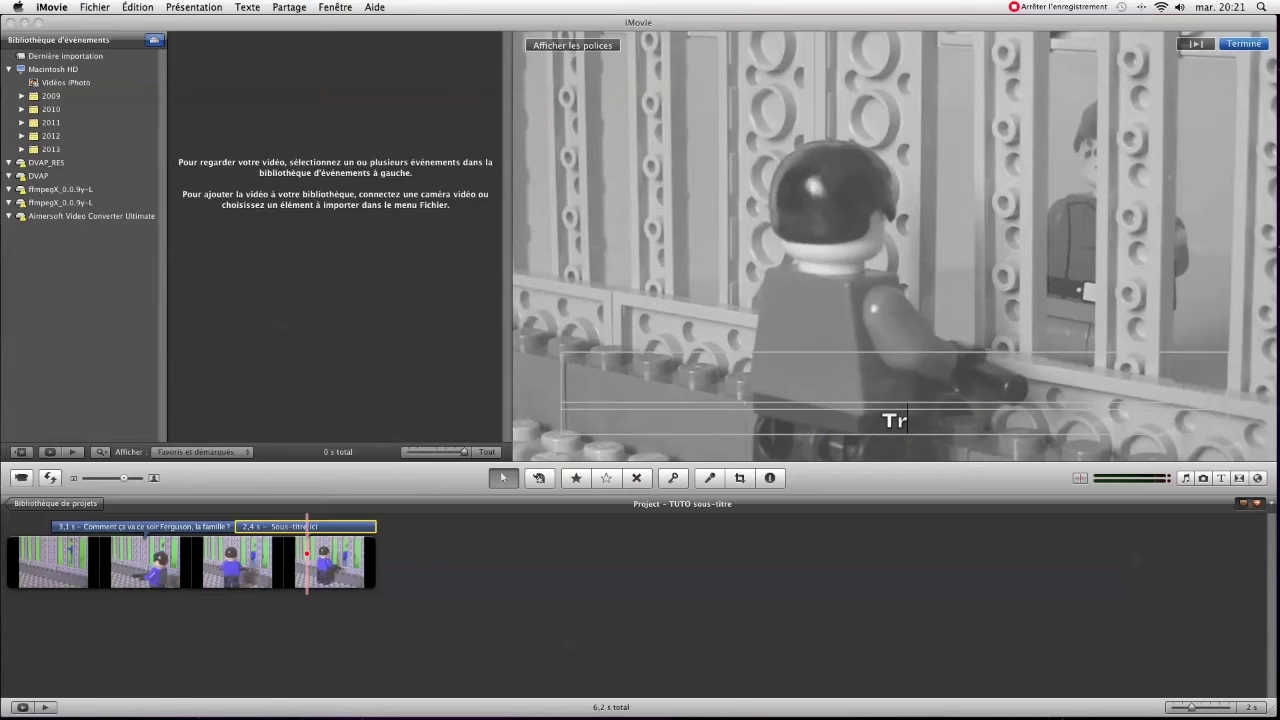
type("ès bi")
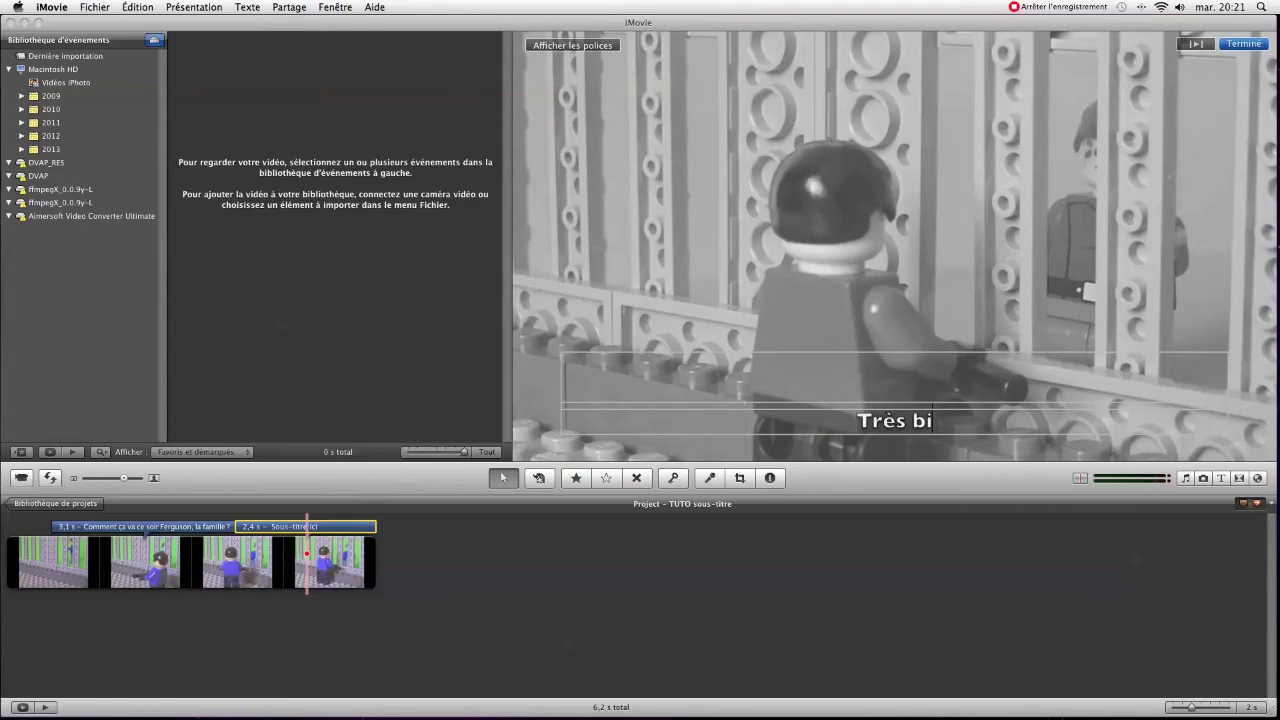
type("en Mr")
type("DEL")
key("BackSpace")
key("BackSpace")
type("u")
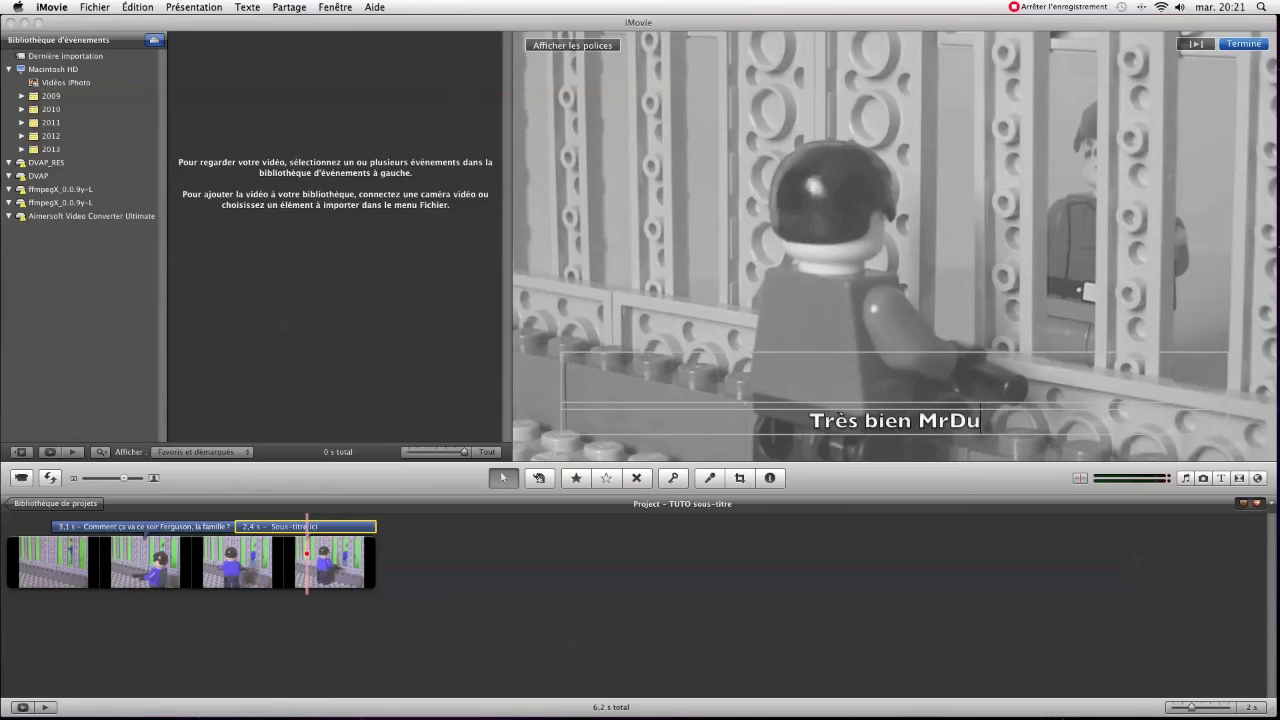
key("BackSpace")
type("elucas")
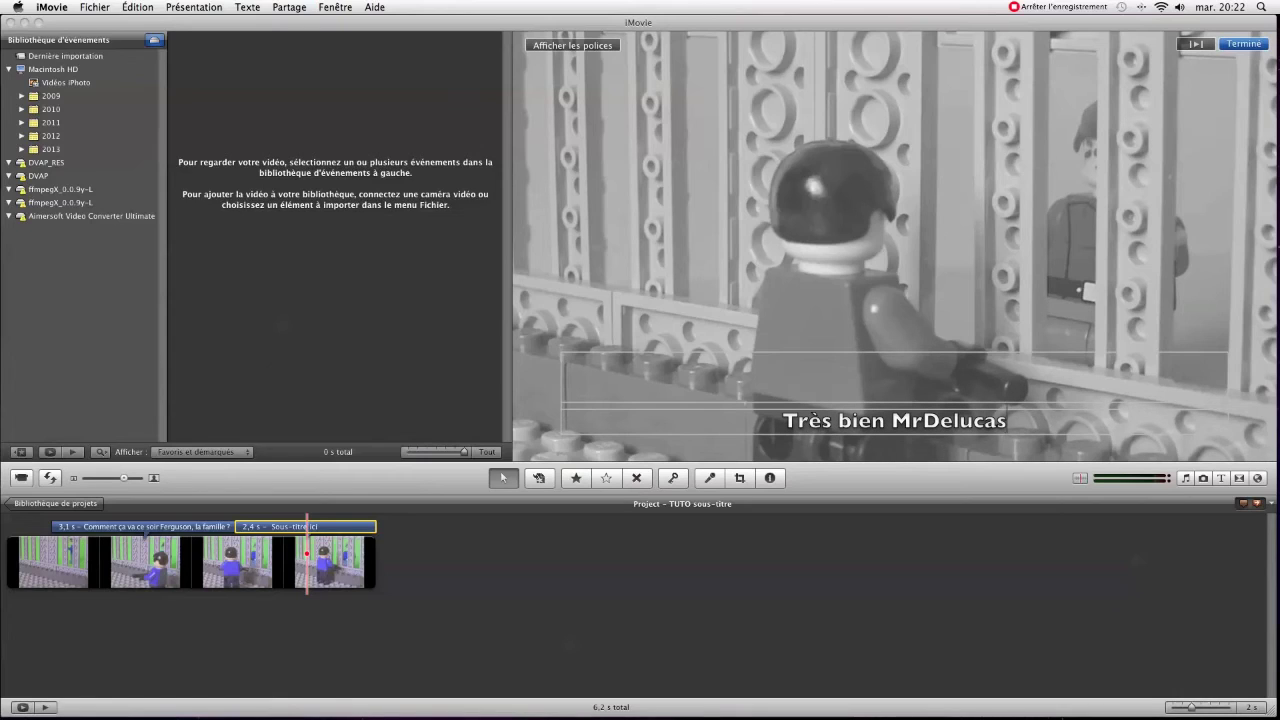
type(".")
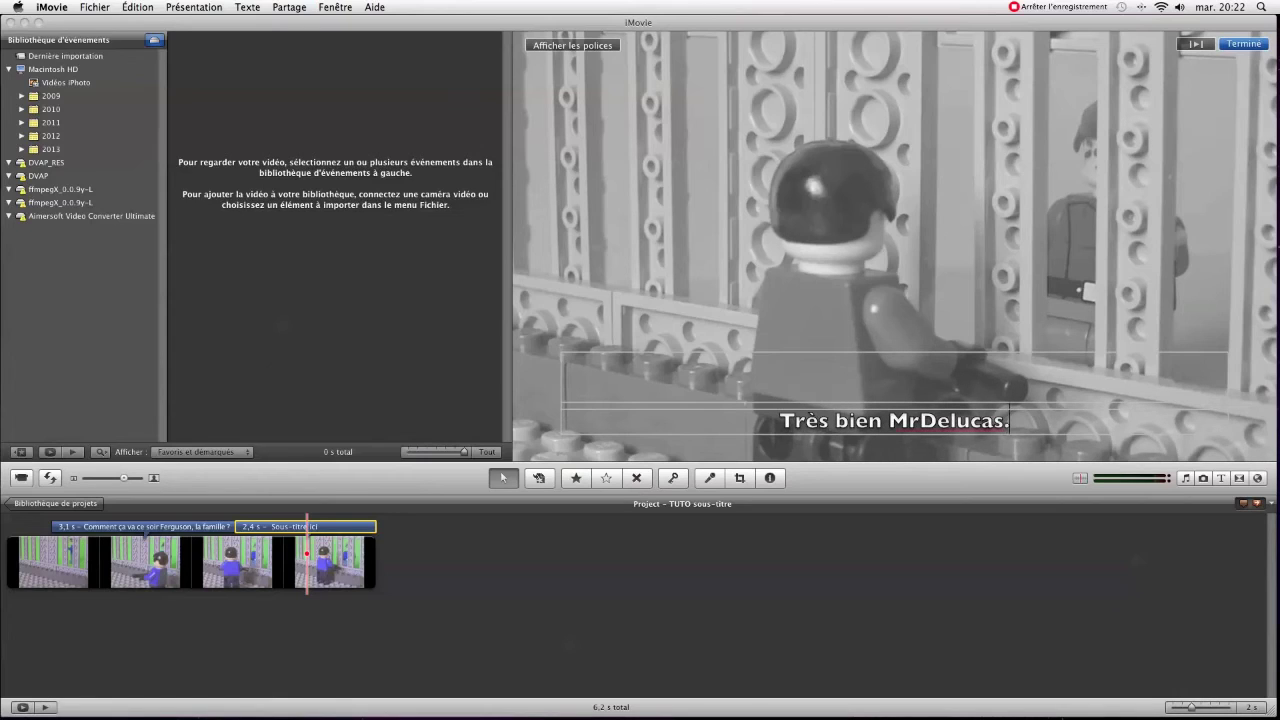
left_click(918, 420)
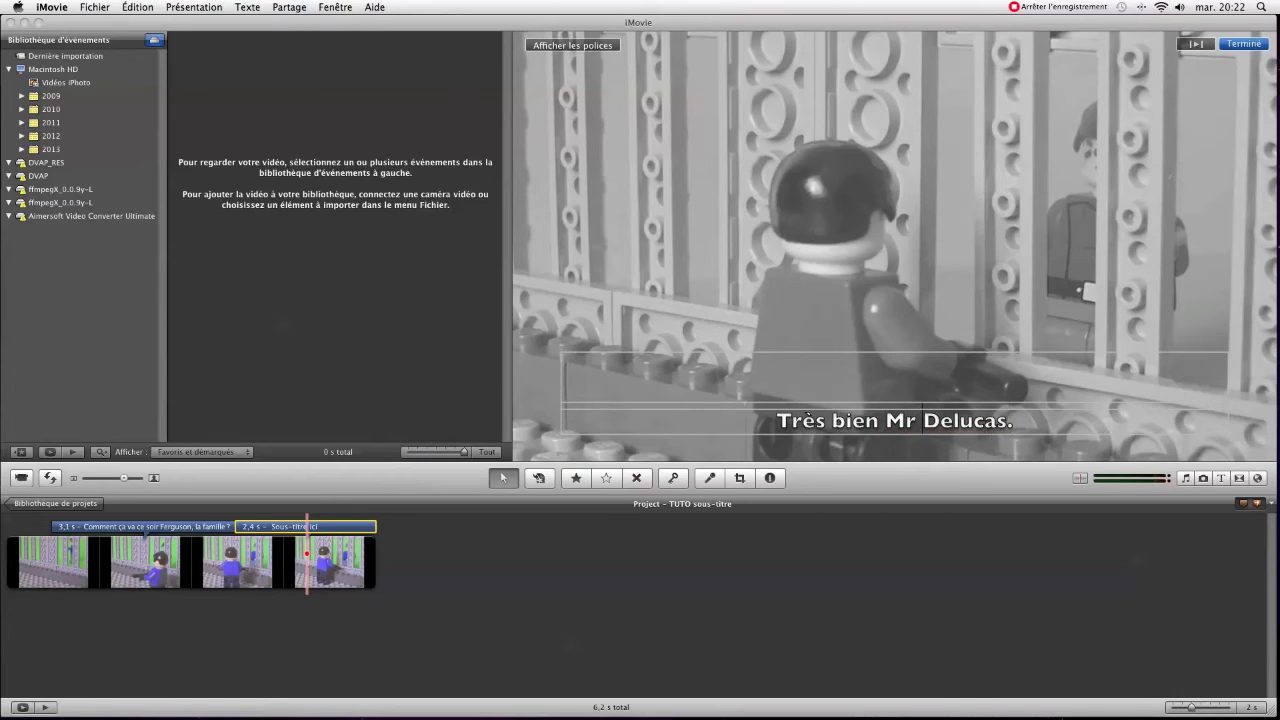
left_click(1244, 44)
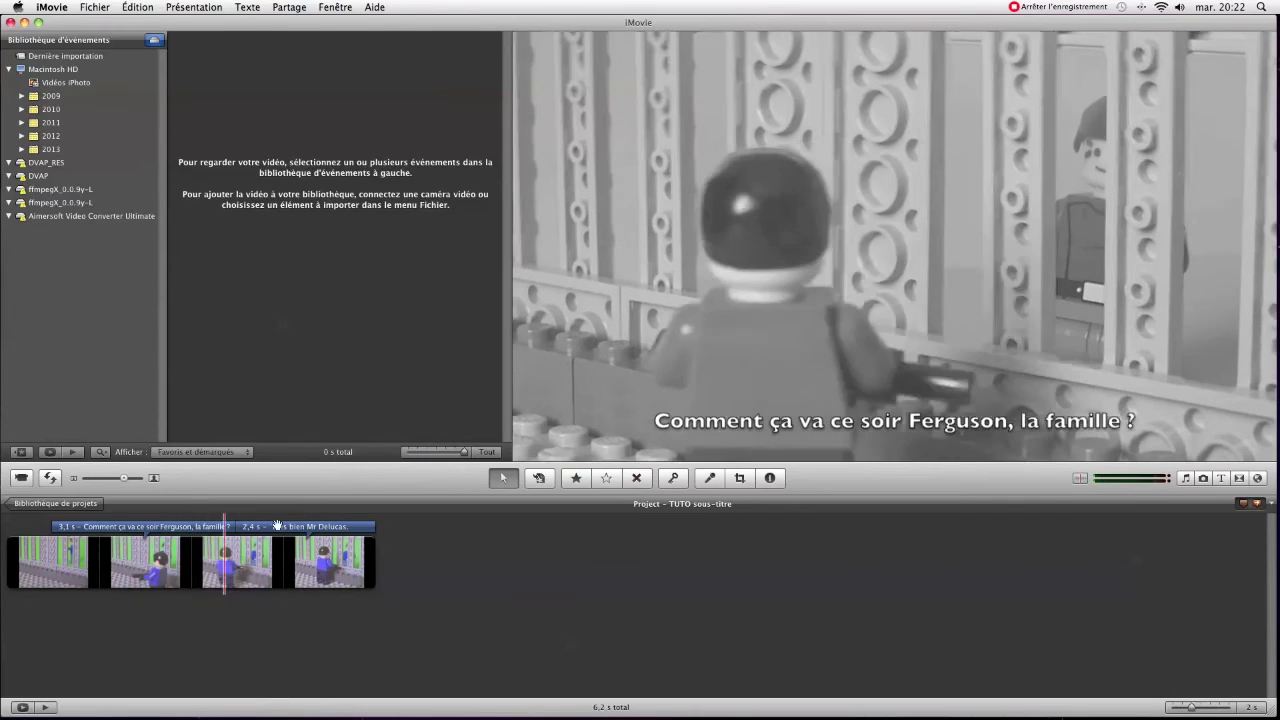
Step: Set the second subtitle's fade in/out to Manuelle with a duration of 0.0 s
left_click(769, 478)
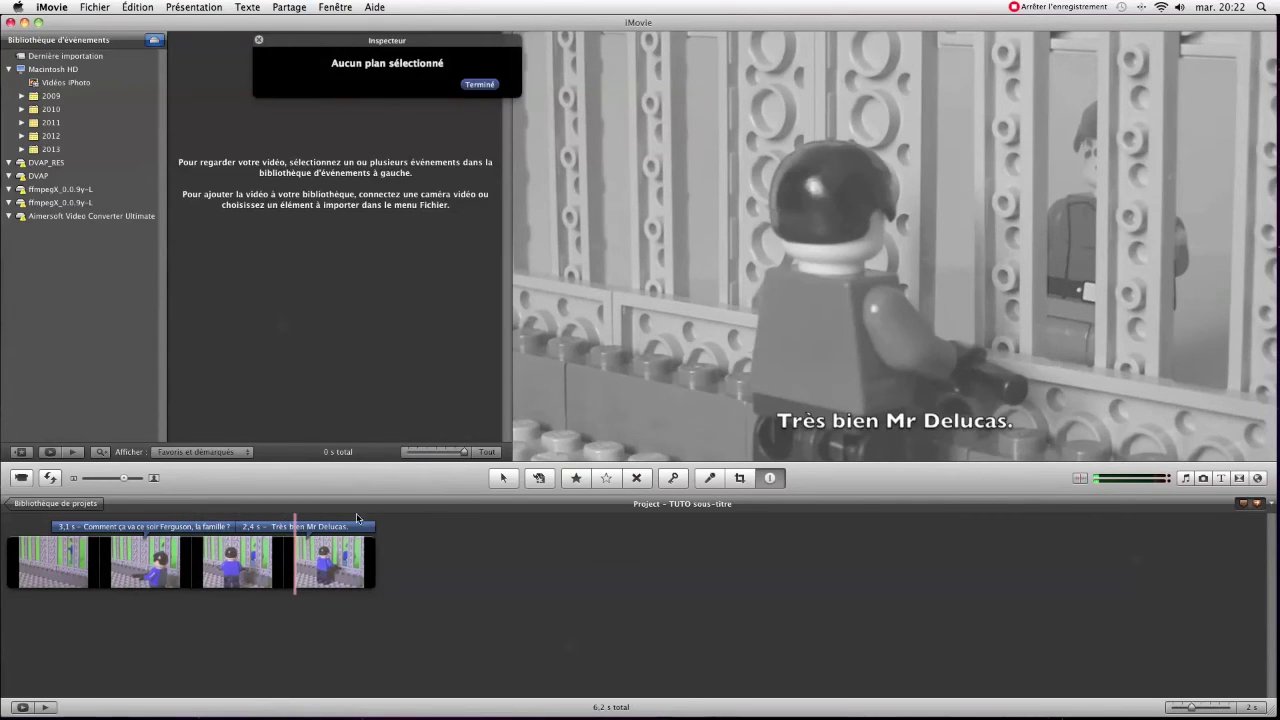
left_click(349, 526)
left_click(337, 96)
left_click_drag(401, 98, 379, 100)
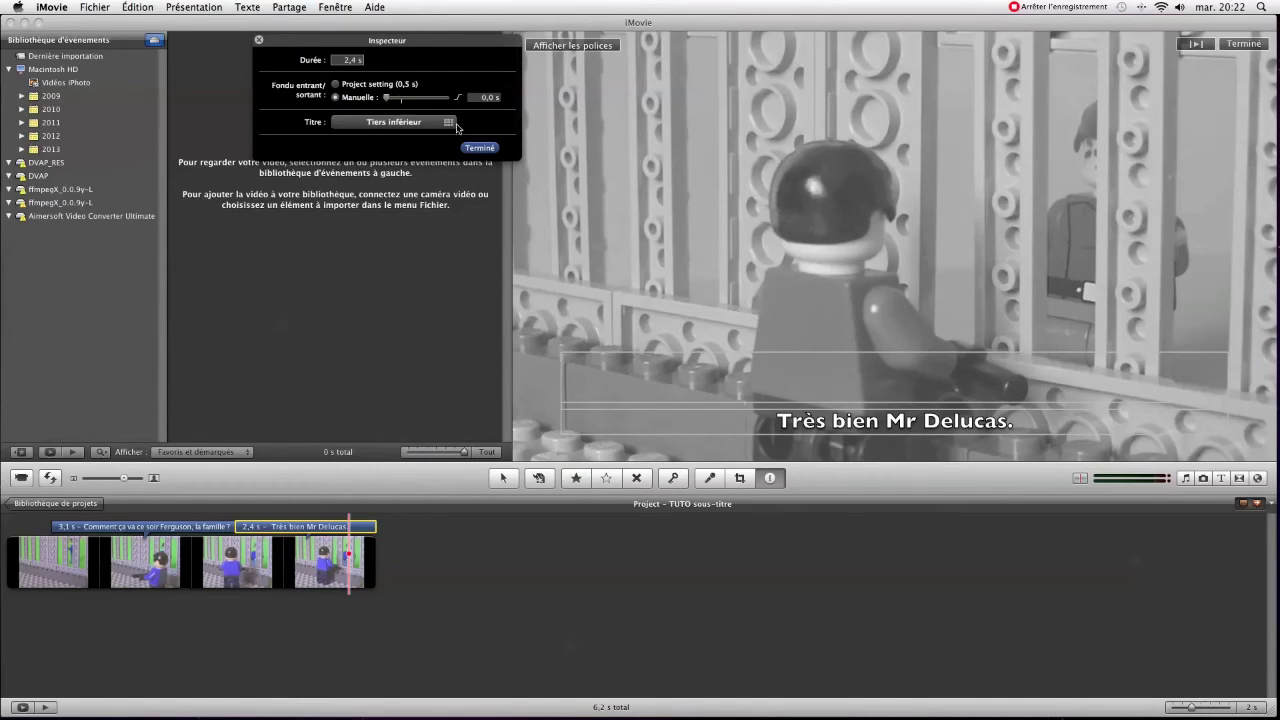
left_click(479, 148)
left_click(472, 527)
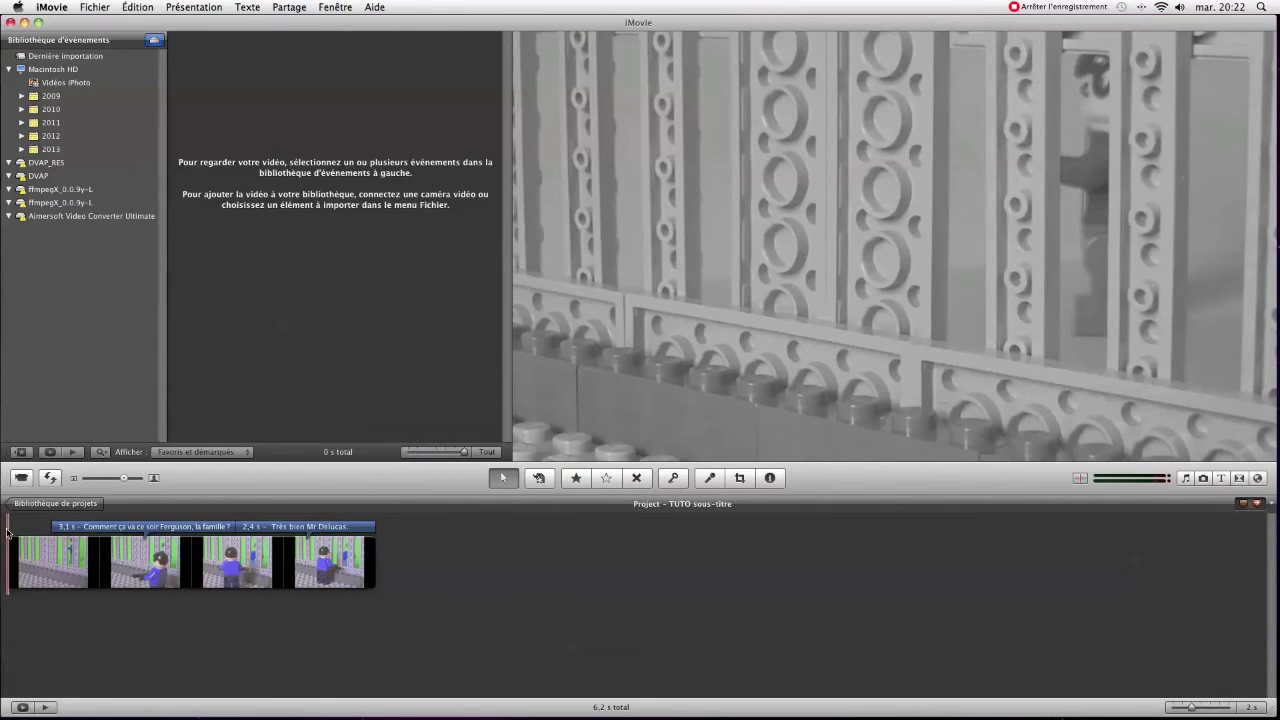
Step: Raise the sound volume and play the clip from the start to check both subtitles against the dialogue
key("XF86AudioRaiseVolume")
key("XF86AudioRaiseVolume")
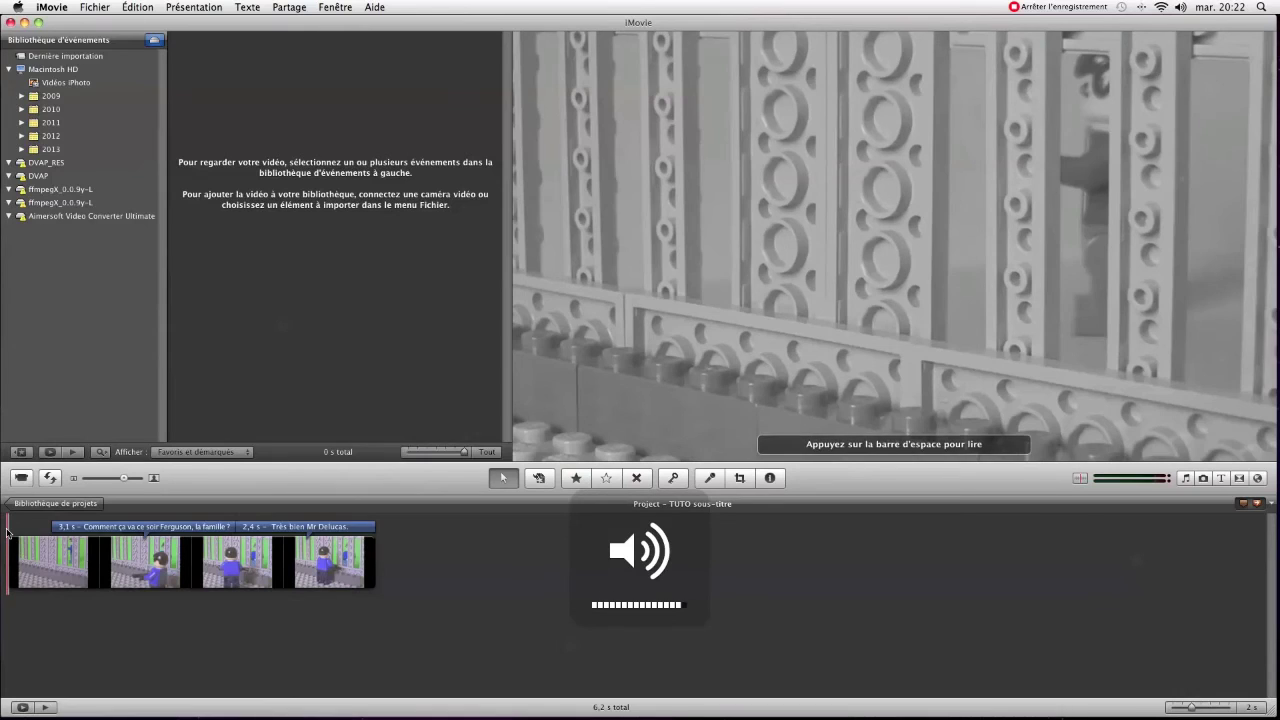
key("space")
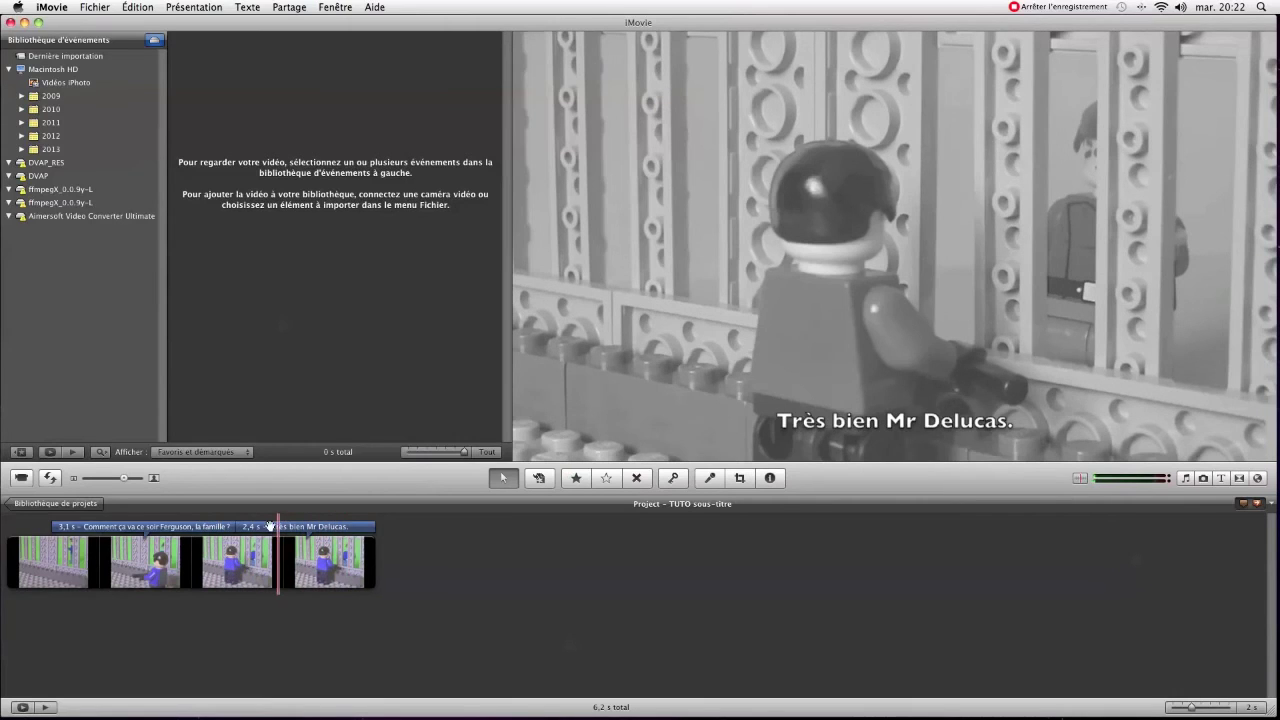
Step: Trim the start of the second subtitle so it lasts 2 s, and replay the clip to check the timing
left_click(234, 531)
left_click_drag(234, 531, 258, 530)
left_click(29, 527)
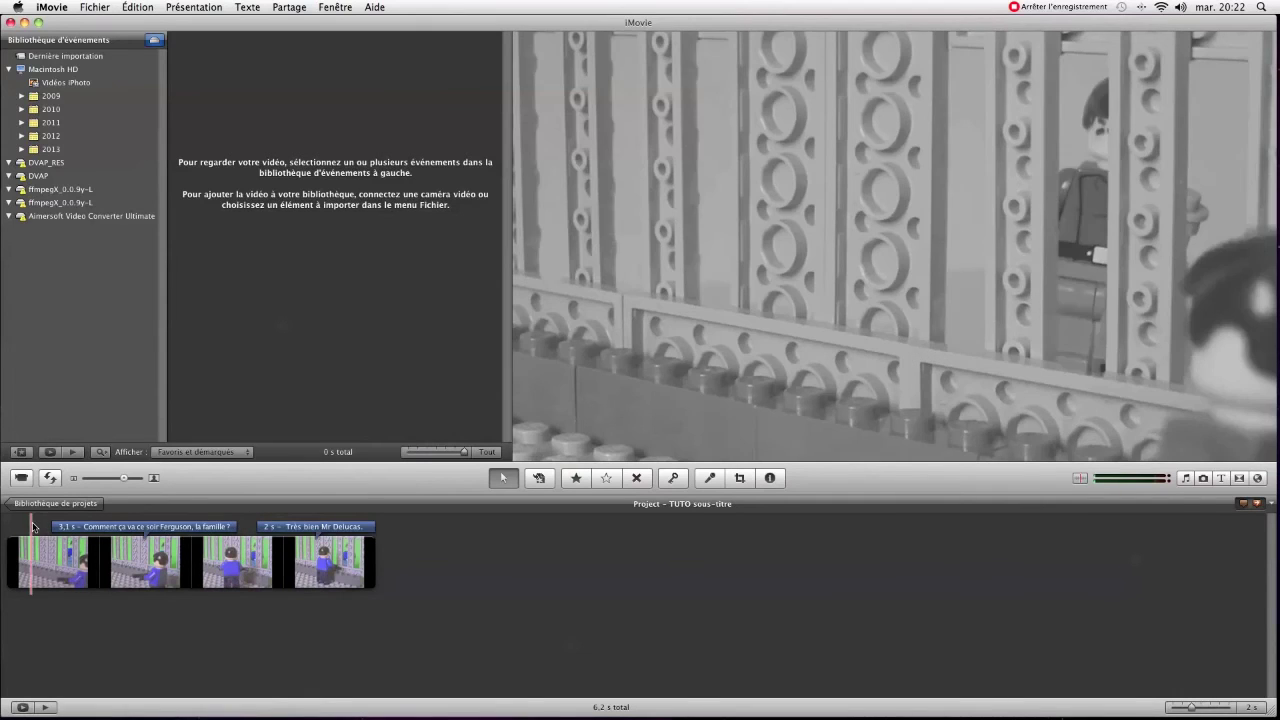
key("space")
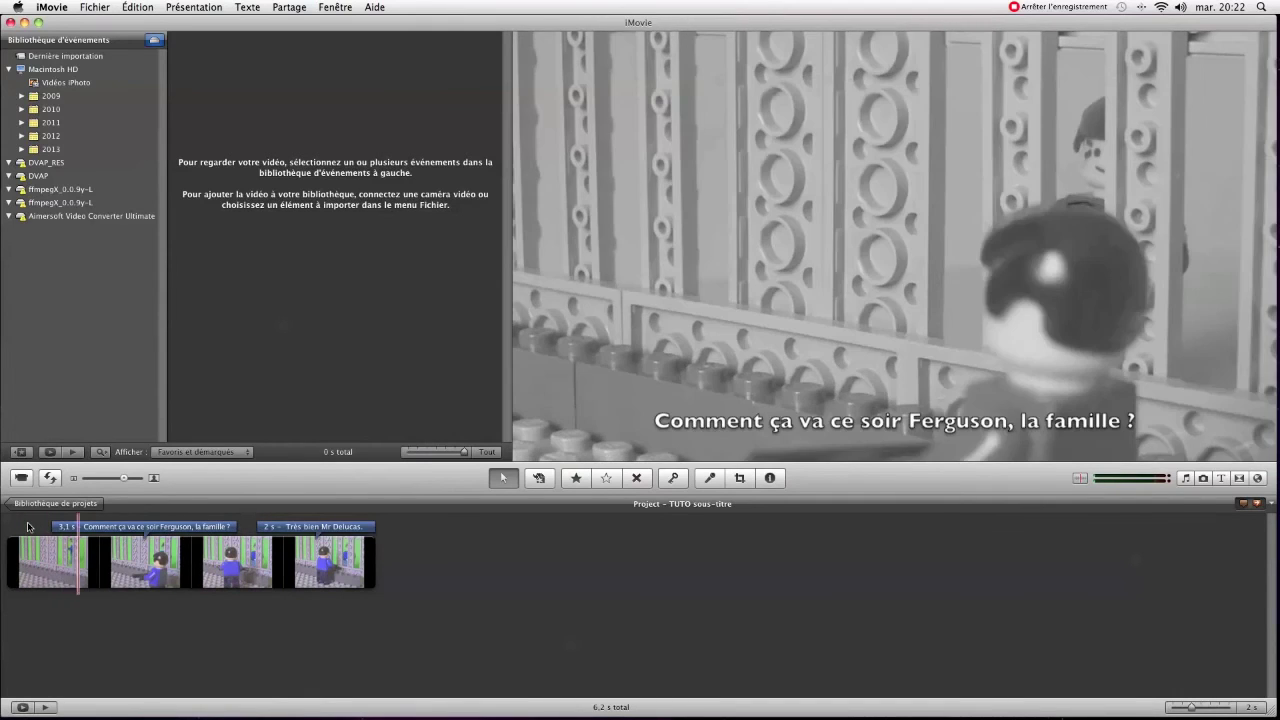